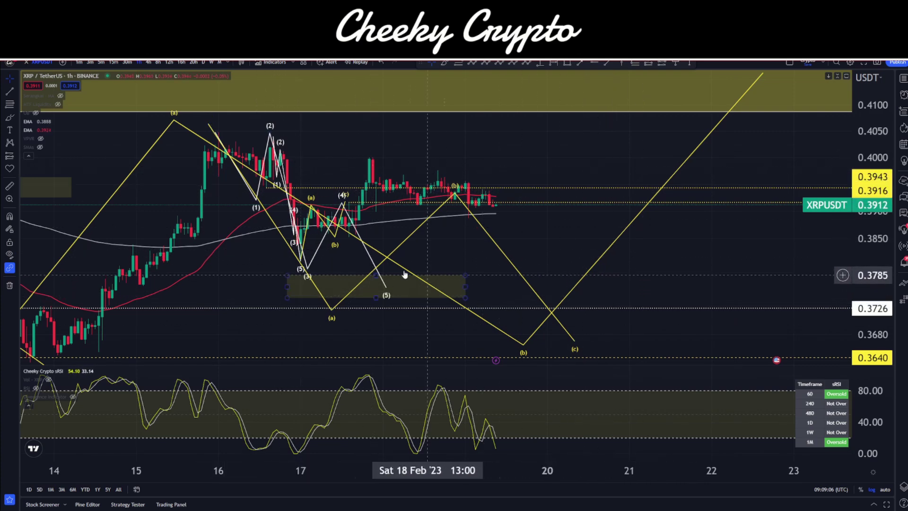
# - Delete the white five-wave count, the small yellow (a)(b)(c) pattern on 17 Feb, and the horizontal rays at 0.3943 and 0.3916
pyautogui.click(342, 204)
pyautogui.press('Delete')
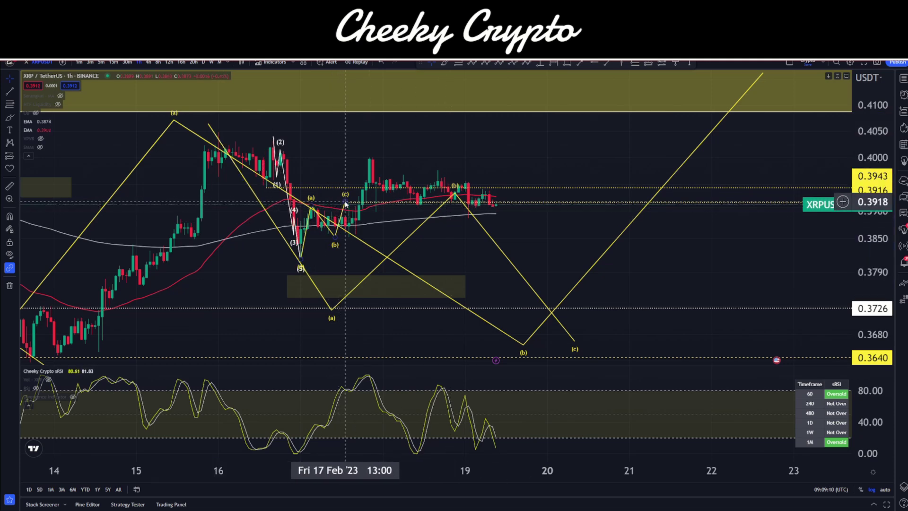
pyautogui.press('Delete')
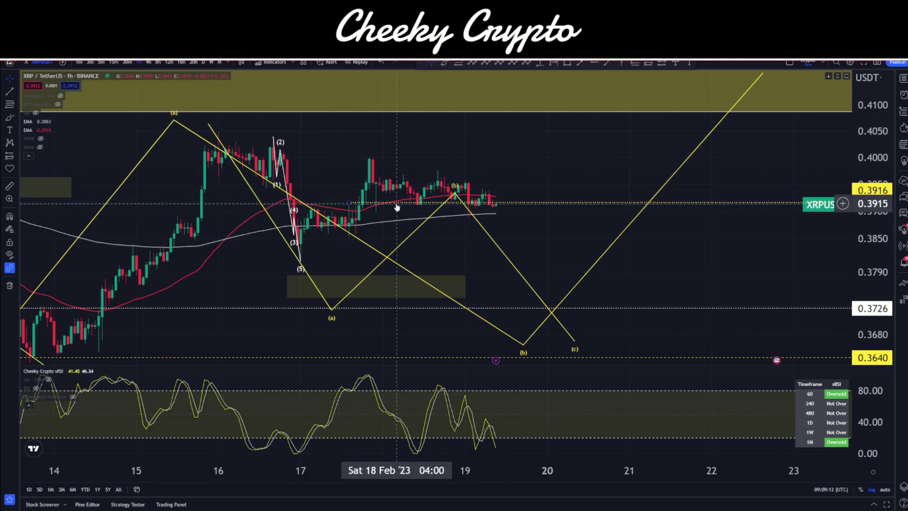
# - Draw an Elliott (a)(b)(c) correction from about 0.4055 through 0.3943 and 0.4038 down to the low near wave (5)
pyautogui.moveTo(466, 247); pyautogui.dragTo(497, 266)
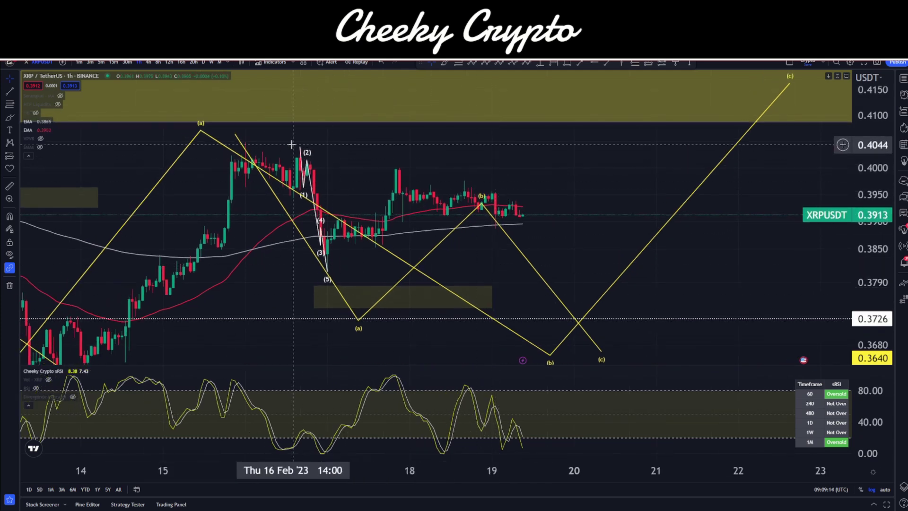
pyautogui.click(472, 62)
pyautogui.click(227, 139)
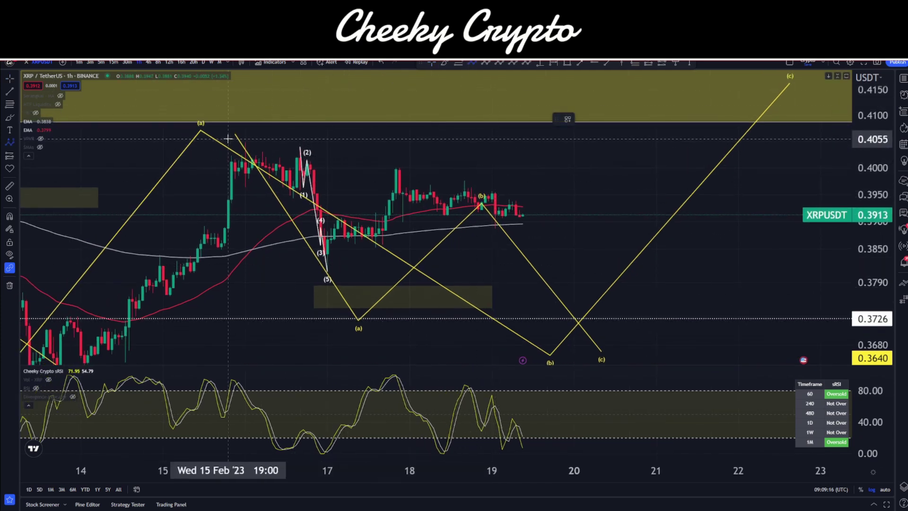
pyautogui.click(293, 148)
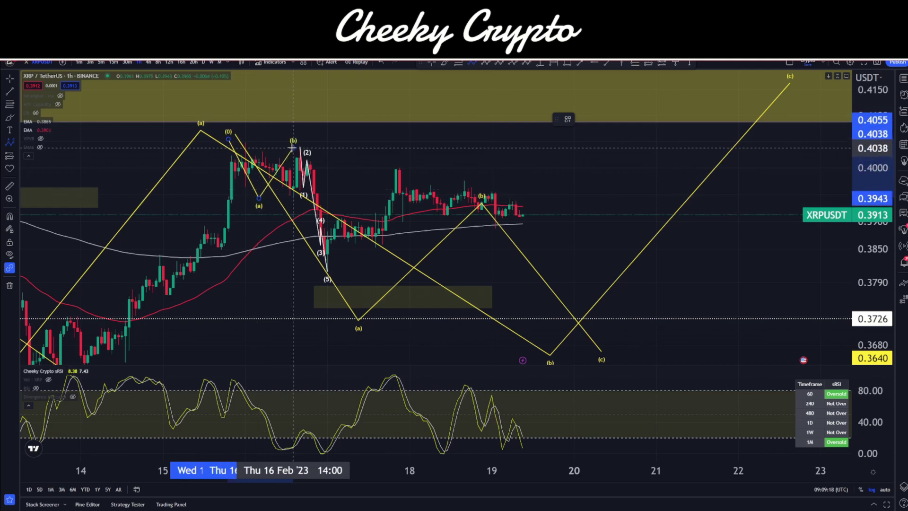
pyautogui.click(331, 271)
pyautogui.moveTo(372, 276); pyautogui.dragTo(355, 273)
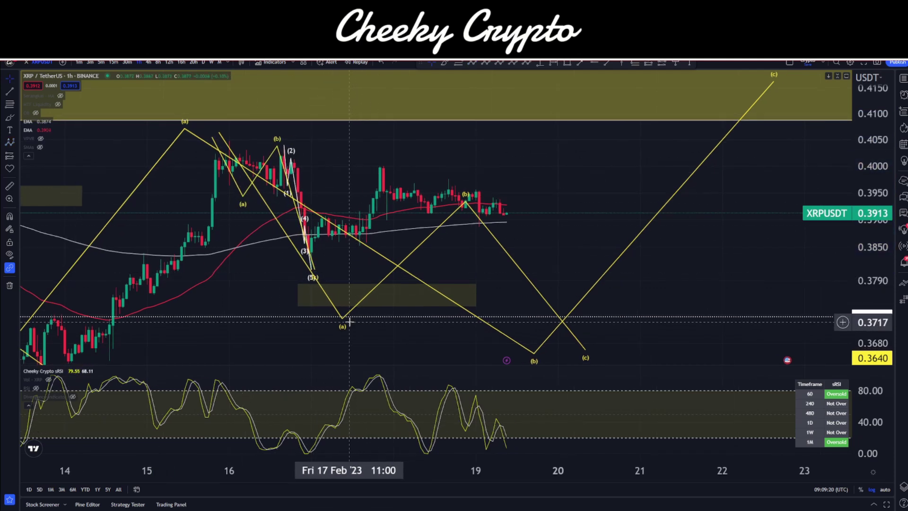
# - Move the larger falling correction's point (a) to about 0.3804 and its point (b) to about 0.4000 on 18 Feb
pyautogui.moveTo(342, 317)
pyautogui.mouseDown()
pyautogui.moveTo(294, 272)
pyautogui.moveTo(305, 274)
pyautogui.mouseUp()
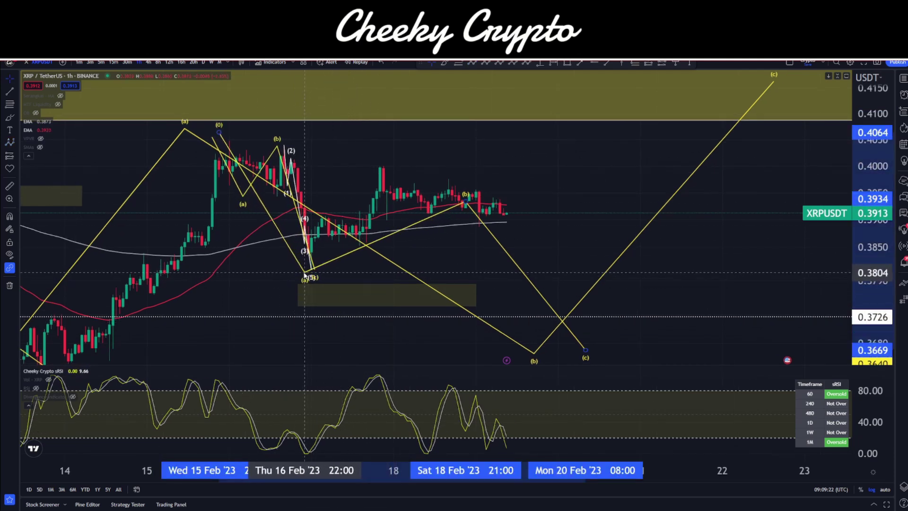
pyautogui.click(358, 275)
pyautogui.moveTo(465, 203); pyautogui.dragTo(349, 195)
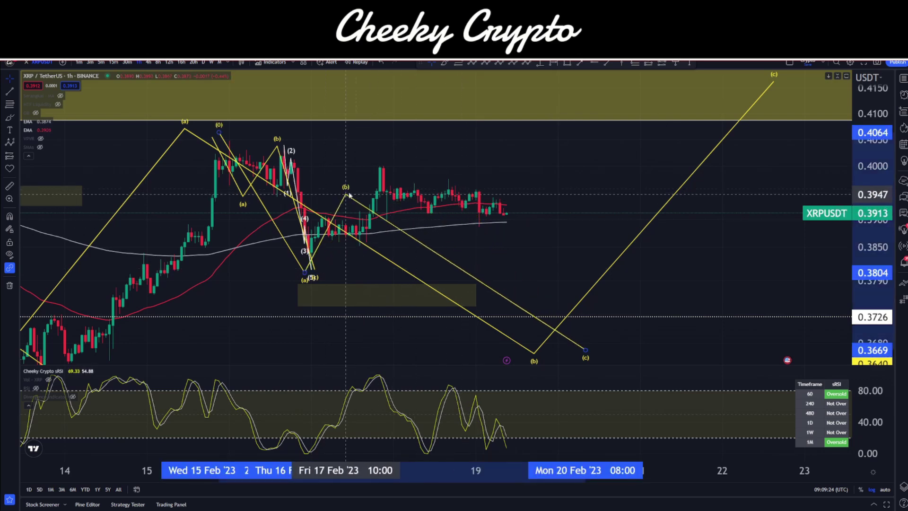
pyautogui.click(451, 177)
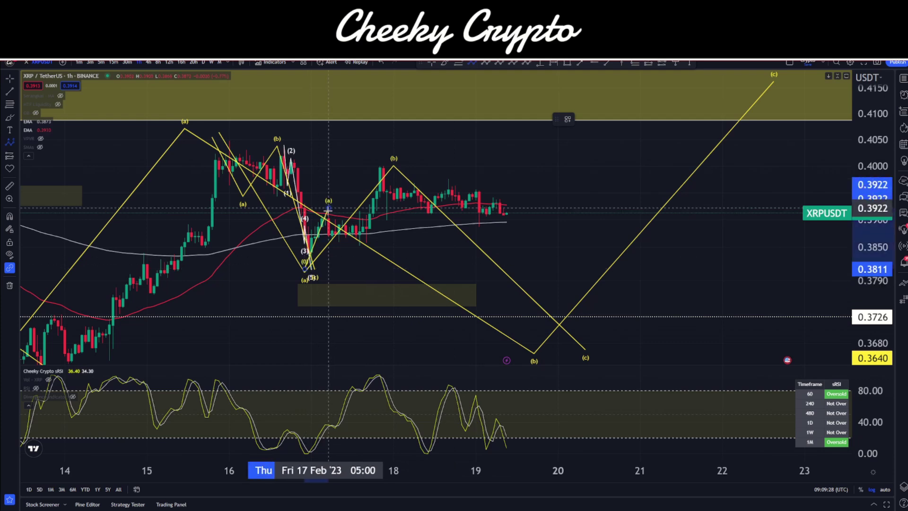
# - Draw a rising (a)(b)(c) pattern from about 0.3811 through 0.3922 and about 0.385 to the peak near 0.4000
pyautogui.click(376, 165)
pyautogui.click(456, 147)
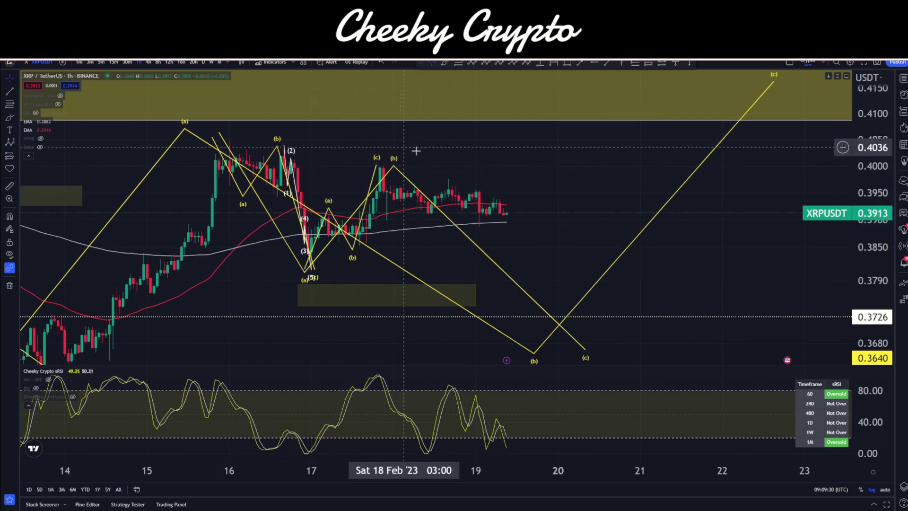
# - Draw a falling (a)(b)(c) pattern from the peak near 0.4000 to the 19 Feb low at about 0.389
pyautogui.moveTo(469, 204); pyautogui.dragTo(350, 193)
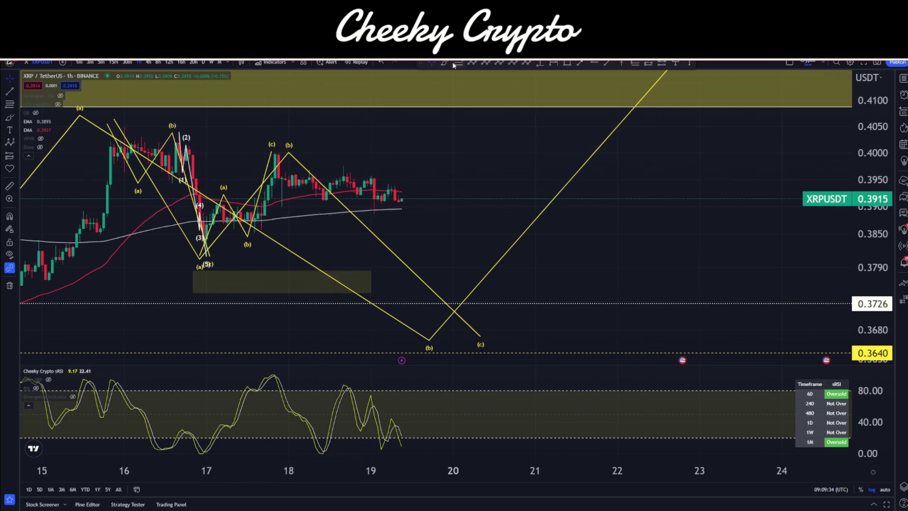
pyautogui.click(309, 207)
pyautogui.click(346, 165)
pyautogui.moveTo(445, 231)
pyautogui.mouseDown()
pyautogui.moveTo(581, 228)
pyautogui.moveTo(507, 236)
pyautogui.mouseUp()
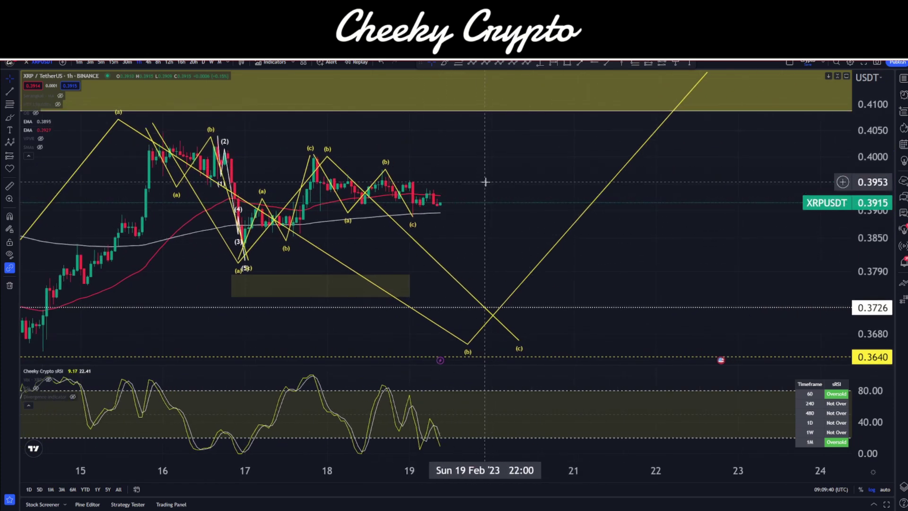
# - Place a horizontal ray at 0.4000 starting from the 17 Feb 20:00 peak
pyautogui.moveTo(870, 226); pyautogui.dragTo(869, 177)
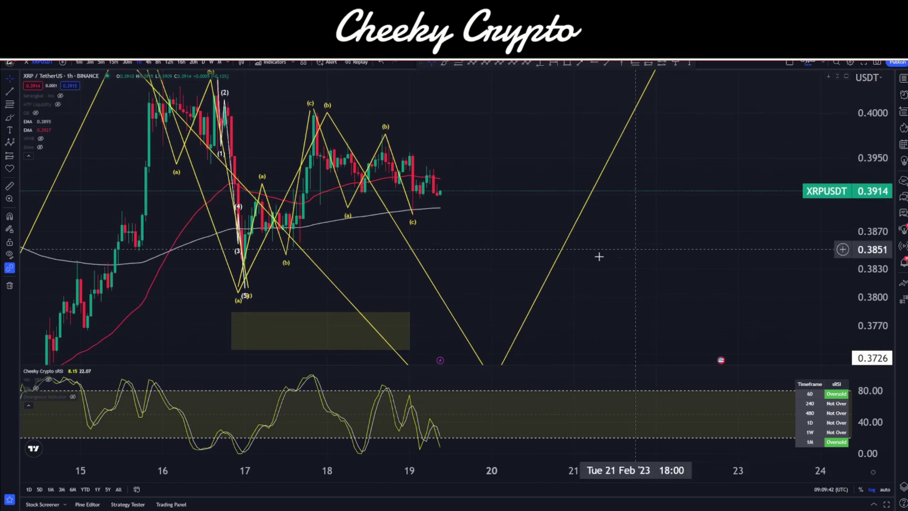
pyautogui.moveTo(459, 244); pyautogui.dragTo(600, 275)
pyautogui.scroll(3, 600, 275)
pyautogui.hscroll(-2, 733, 219)
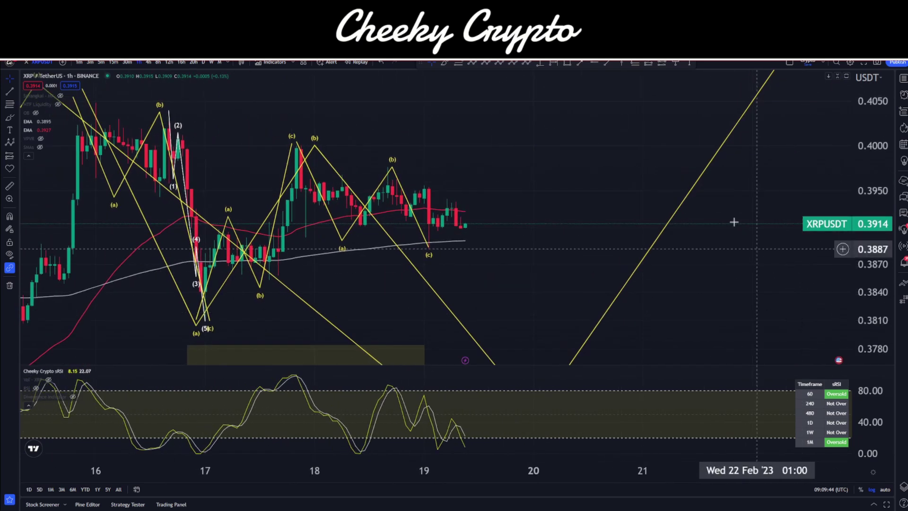
pyautogui.click(591, 64)
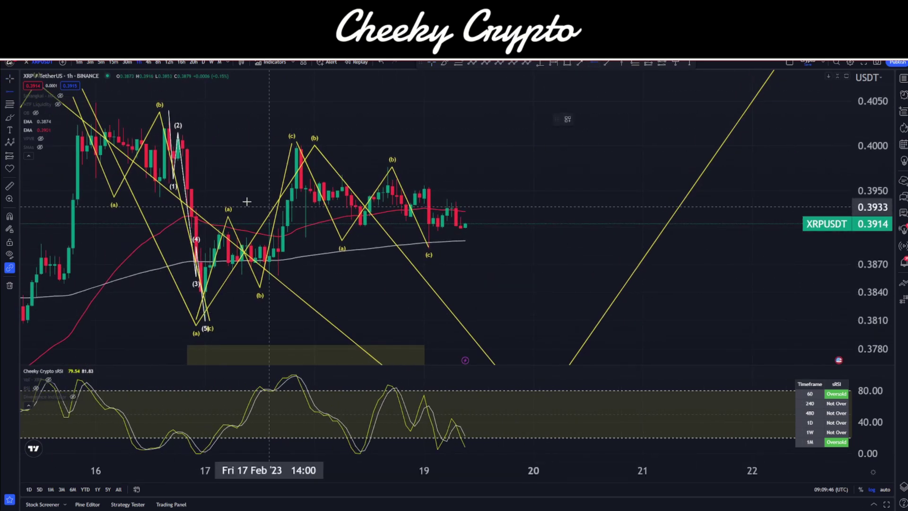
pyautogui.click(296, 145)
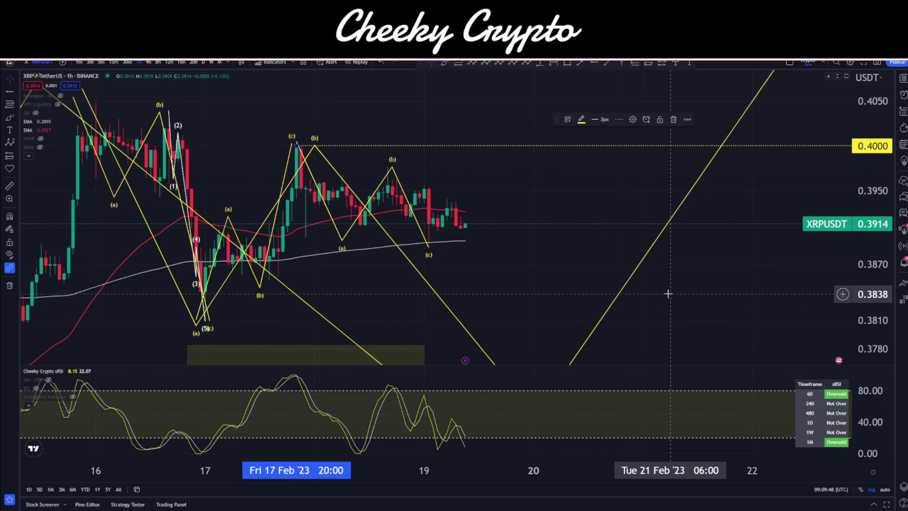
# - Move the falling correction's (c) to about 0.3747 on 19 Feb and the largest pattern's (b) to about 0.368 on 18 Feb
pyautogui.moveTo(480, 298); pyautogui.dragTo(497, 288)
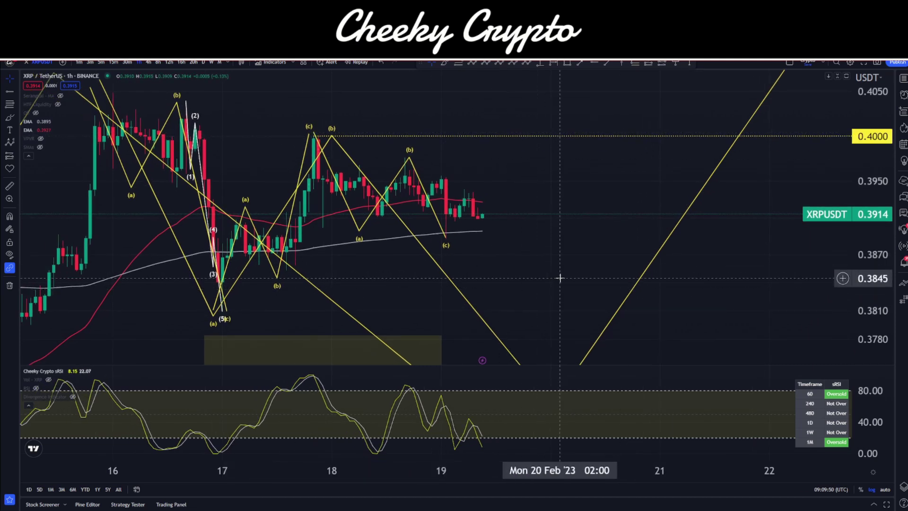
pyautogui.moveTo(560, 279); pyautogui.dragTo(558, 231)
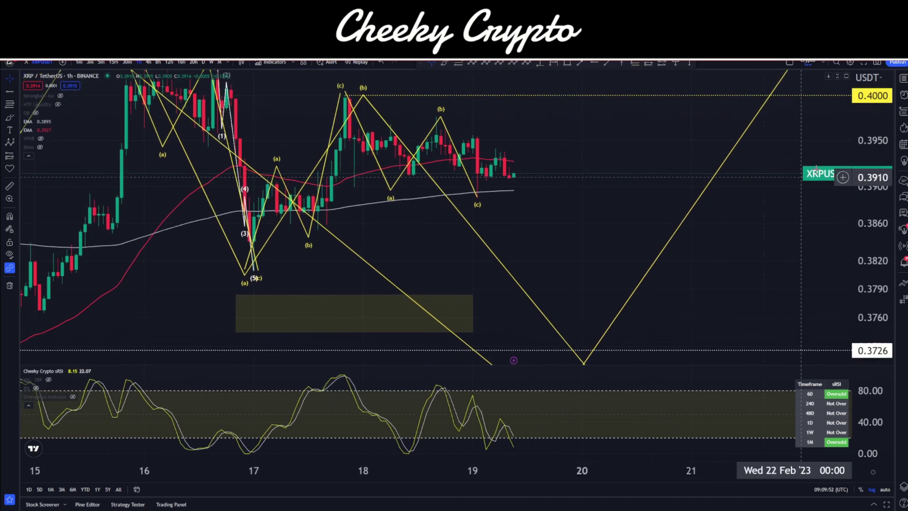
pyautogui.moveTo(878, 141); pyautogui.dragTo(873, 294)
pyautogui.scroll(-3, 741, 296)
pyautogui.moveTo(691, 217); pyautogui.dragTo(602, 234)
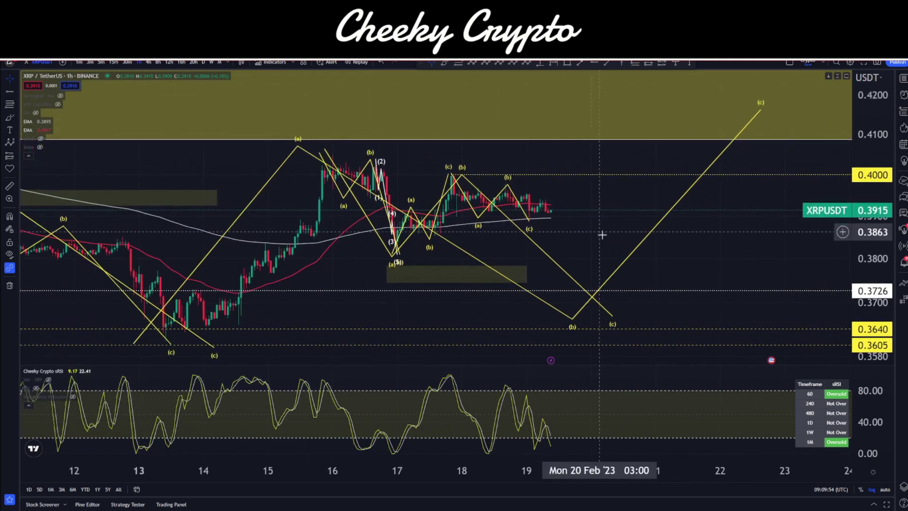
pyautogui.moveTo(615, 317)
pyautogui.mouseDown()
pyautogui.moveTo(550, 271)
pyautogui.moveTo(569, 282)
pyautogui.mouseUp()
pyautogui.moveTo(573, 320)
pyautogui.mouseDown()
pyautogui.moveTo(531, 299)
pyautogui.moveTo(500, 313)
pyautogui.mouseUp()
pyautogui.click(658, 246)
pyautogui.moveTo(739, 276); pyautogui.dragTo(670, 269)
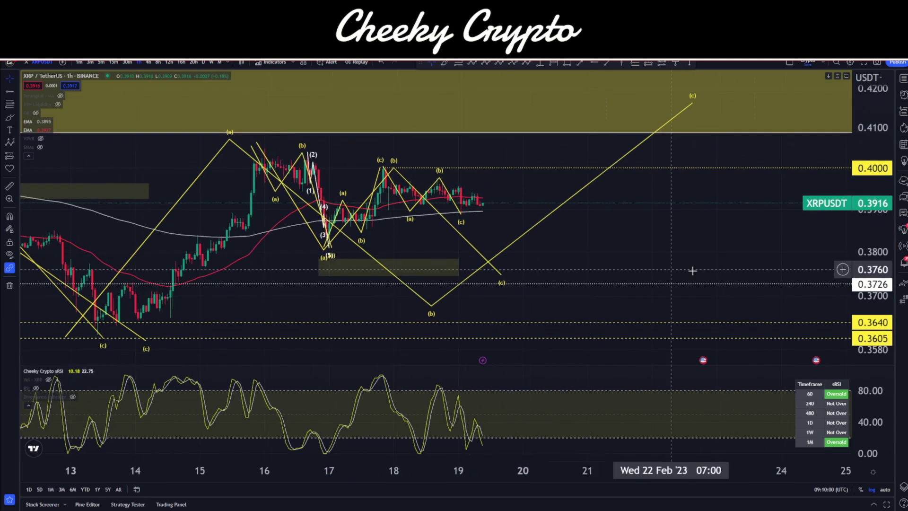
# - Examine recent price action against the 0.4000 ray, the yellow upper zone and the projected wave (c) target
pyautogui.moveTo(867, 253); pyautogui.dragTo(867, 211)
pyautogui.moveTo(708, 213); pyautogui.dragTo(709, 280)
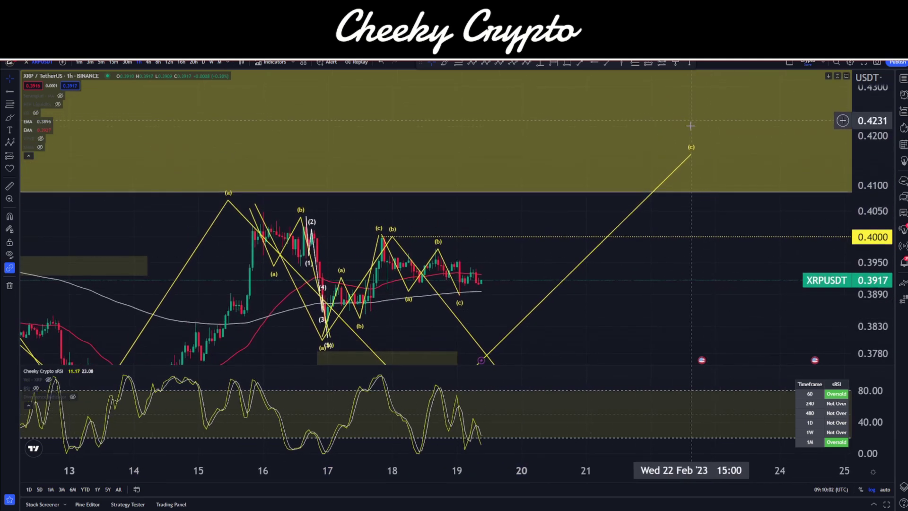
pyautogui.moveTo(657, 299); pyautogui.dragTo(668, 244)
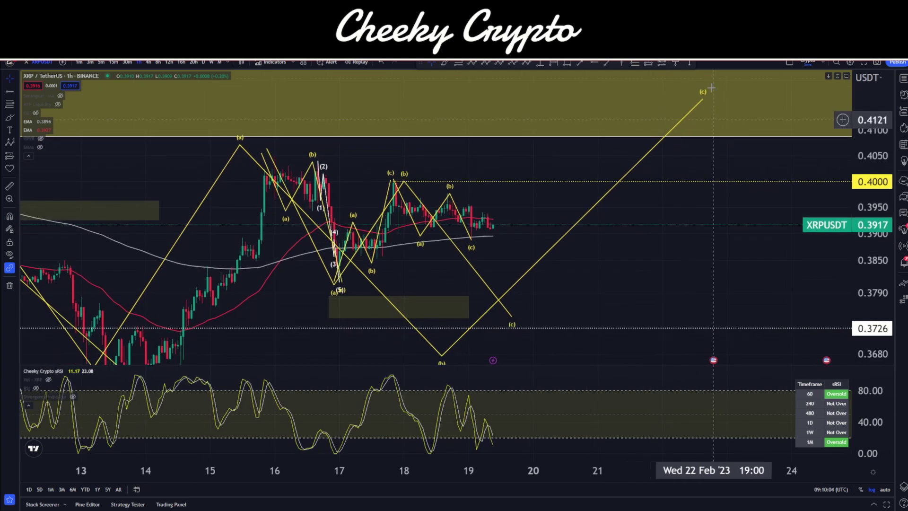
pyautogui.moveTo(579, 275); pyautogui.dragTo(564, 291)
pyautogui.moveTo(859, 287); pyautogui.dragTo(859, 225)
pyautogui.moveTo(751, 292); pyautogui.dragTo(825, 264)
pyautogui.scroll(2, 697, 279)
pyautogui.moveTo(697, 279); pyautogui.dragTo(753, 295)
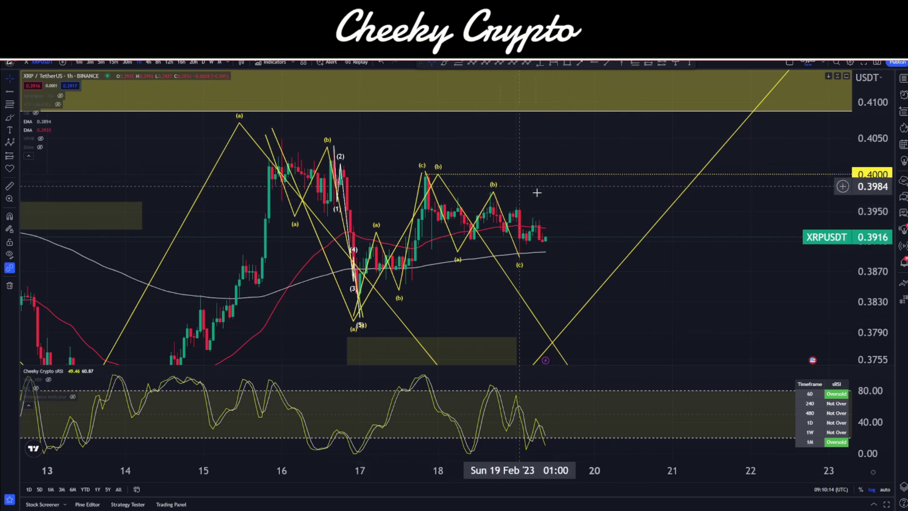
pyautogui.moveTo(671, 297); pyautogui.dragTo(614, 296)
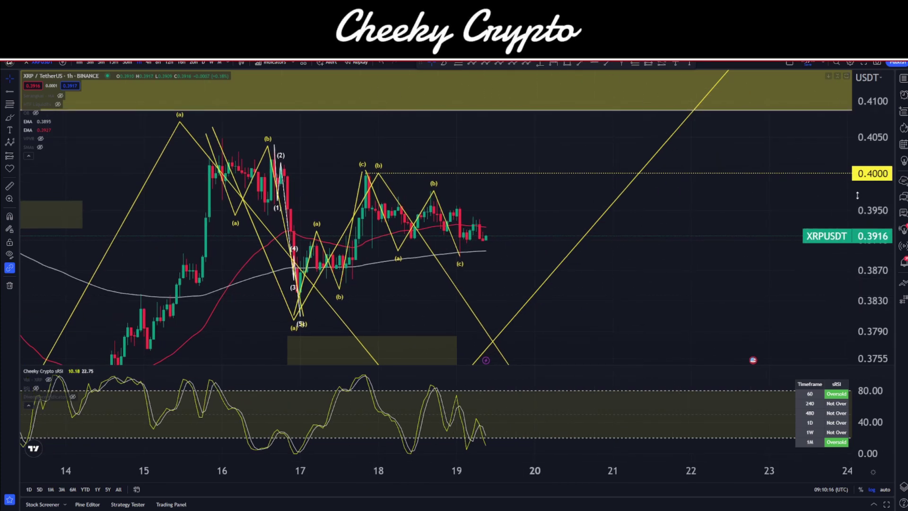
pyautogui.moveTo(857, 194); pyautogui.dragTo(857, 233)
# - Draw a Fibonacci retracement between the 0.4000 peak and the 17 Feb low, and shift it to run from 0.3888 to 0.4083
pyautogui.scroll(-1, 648, 284)
pyautogui.scroll(-2, 520, 266)
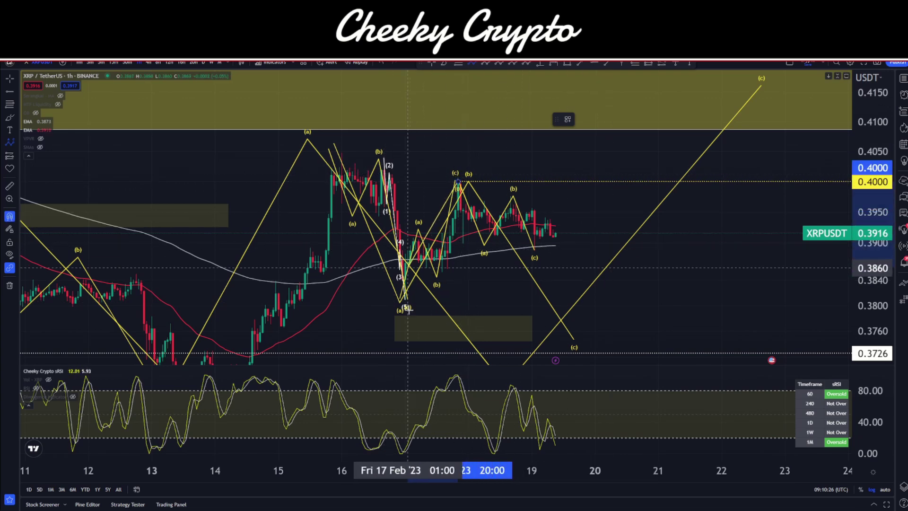
pyautogui.click(458, 63)
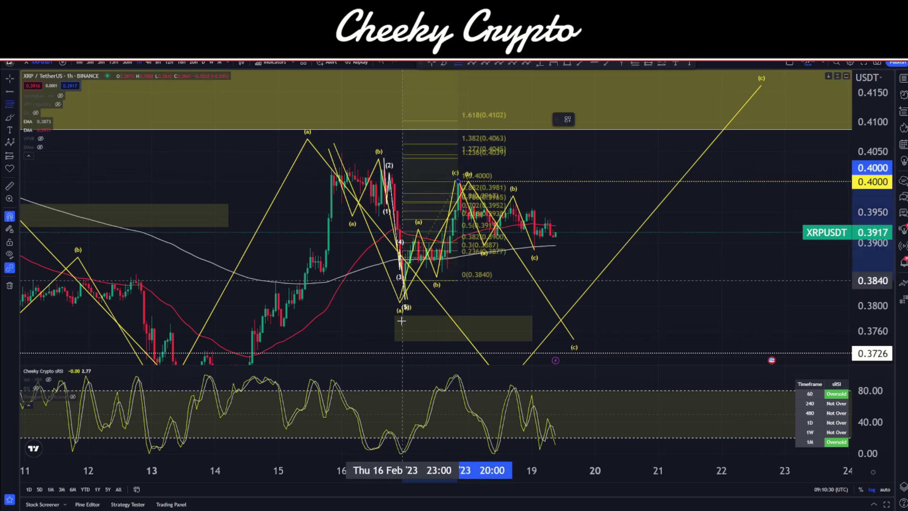
pyautogui.click(404, 300)
pyautogui.moveTo(451, 304); pyautogui.dragTo(565, 254)
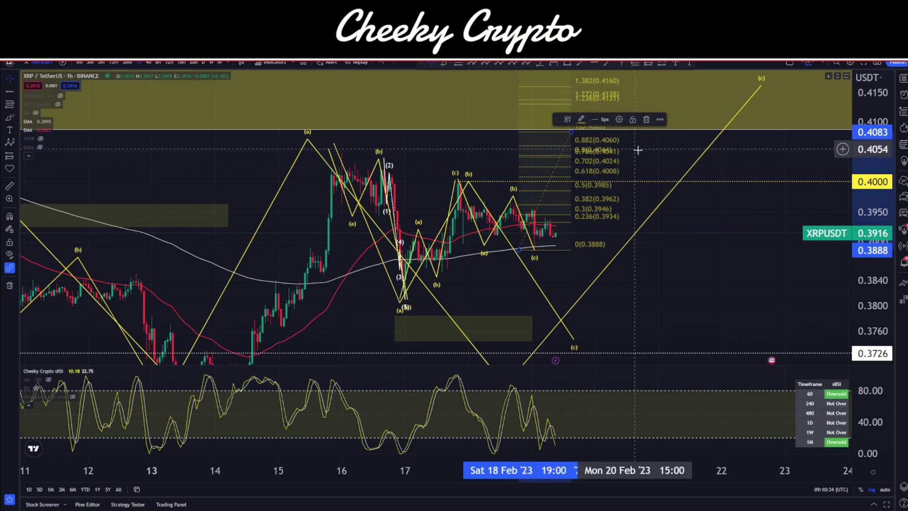
# - Delete the two small yellow (a)(b)(c) patterns on either side of the 0.4000 peak
pyautogui.moveTo(634, 148); pyautogui.dragTo(610, 172)
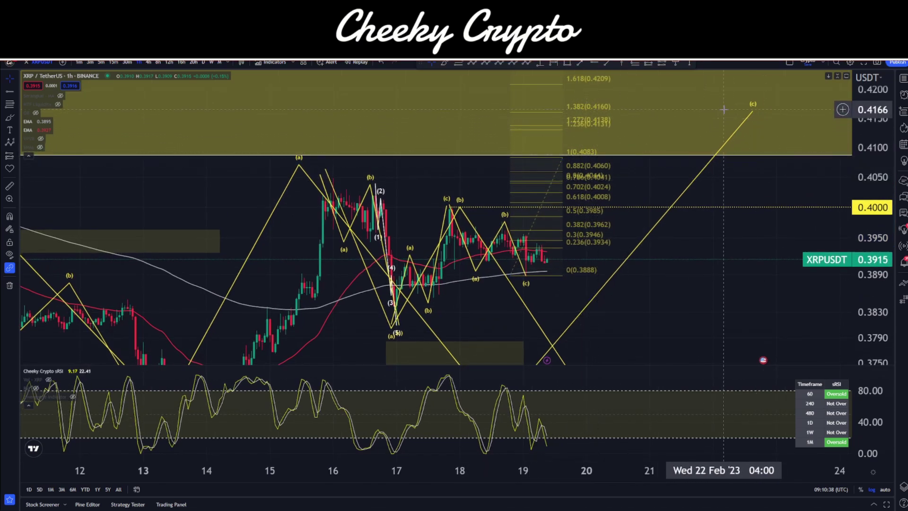
pyautogui.moveTo(669, 286); pyautogui.dragTo(657, 267)
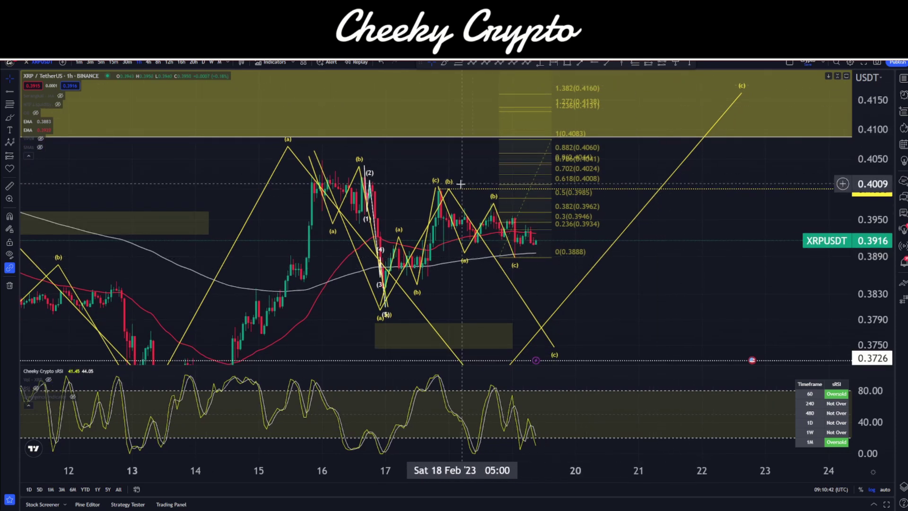
pyautogui.click(494, 208)
pyautogui.press('Delete')
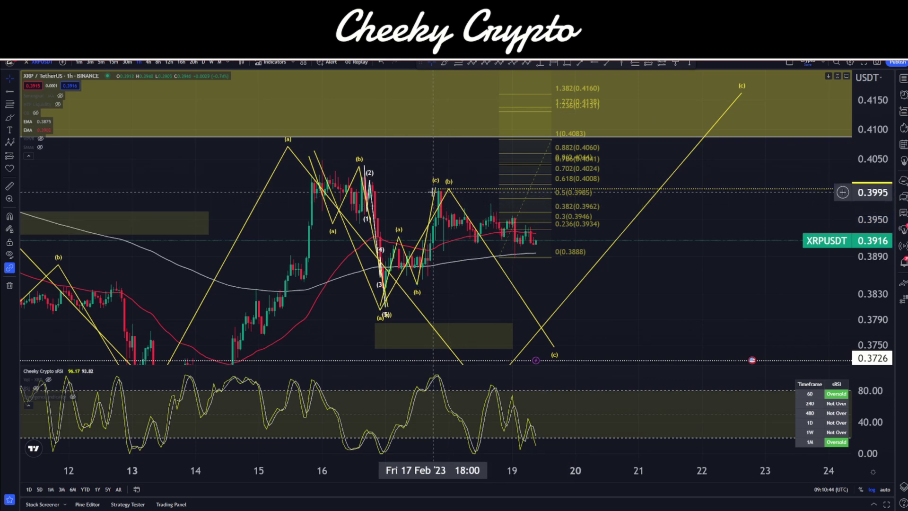
pyautogui.click(435, 192)
pyautogui.press('Delete')
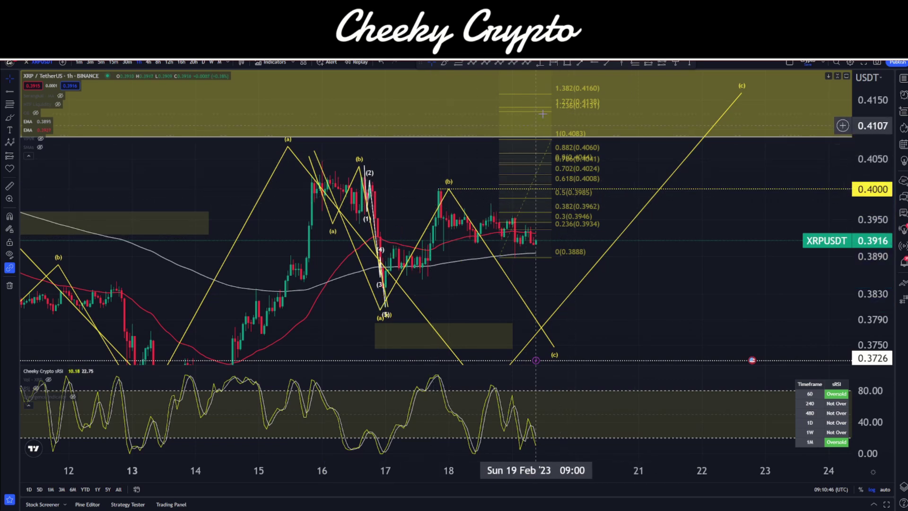
# - Delete the larger yellow correction that peaks at 0.4000 on 18 Feb and the yellow rectangle below the price
pyautogui.click(448, 190)
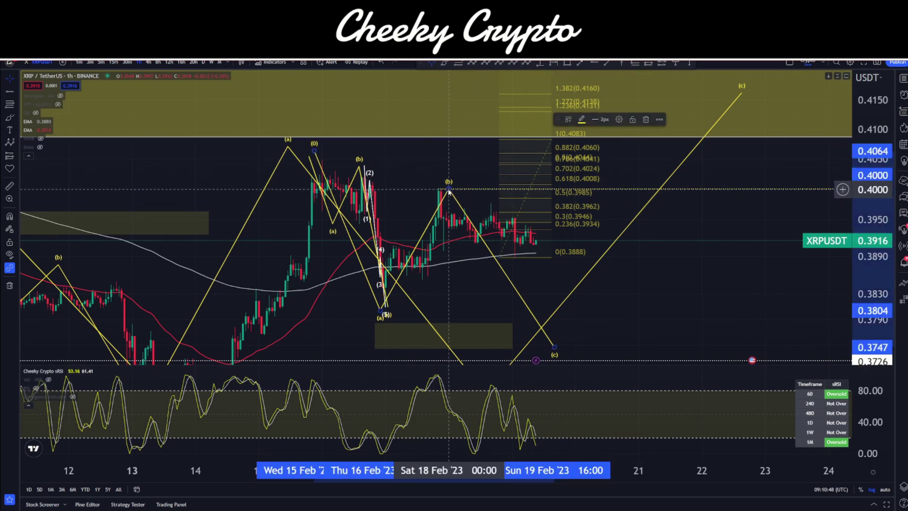
pyautogui.press('Delete')
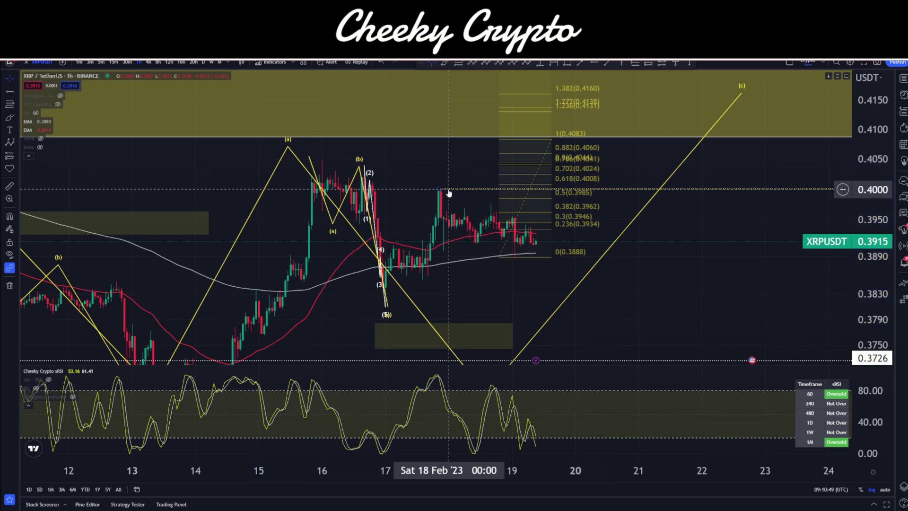
pyautogui.click(417, 325)
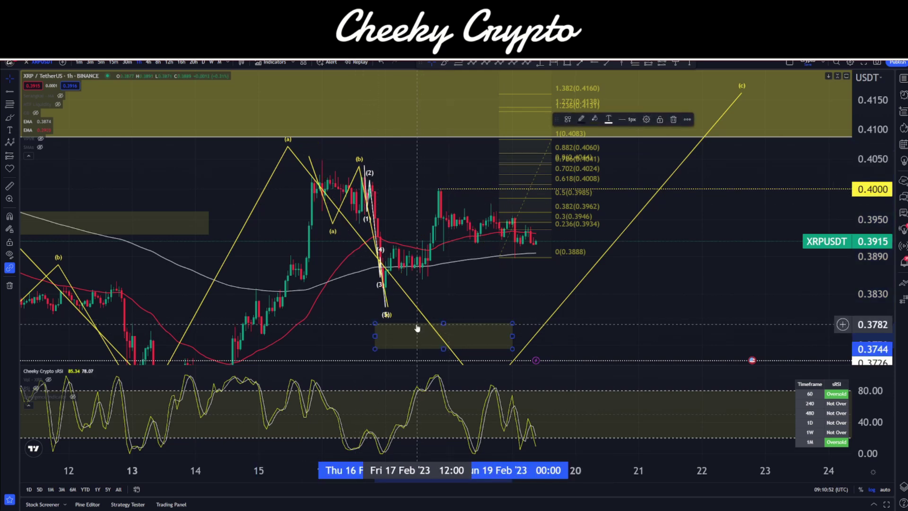
pyautogui.press('Delete')
# - Place a yellow horizontal ray at 0.3809, starting from the 17 Feb low
pyautogui.click(594, 63)
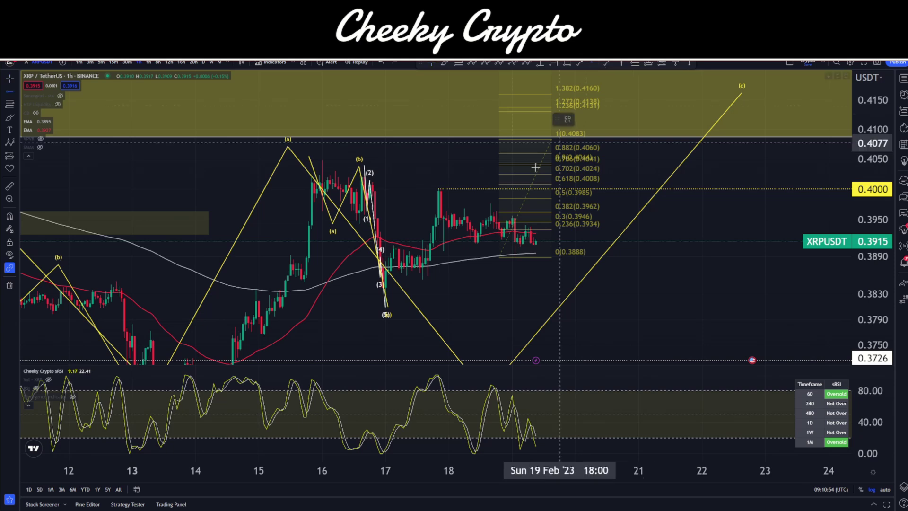
pyautogui.click(384, 312)
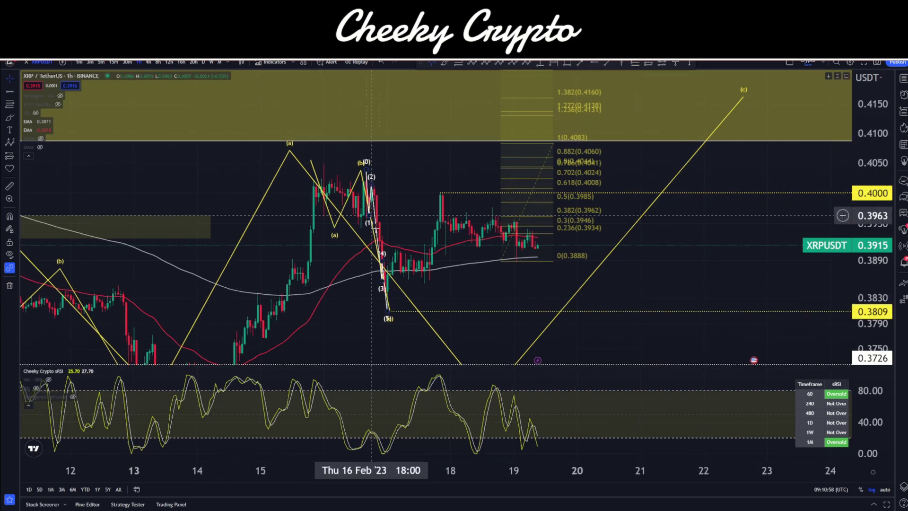
pyautogui.click(387, 289)
pyautogui.moveTo(388, 290); pyautogui.dragTo(388, 288)
pyautogui.click(474, 284)
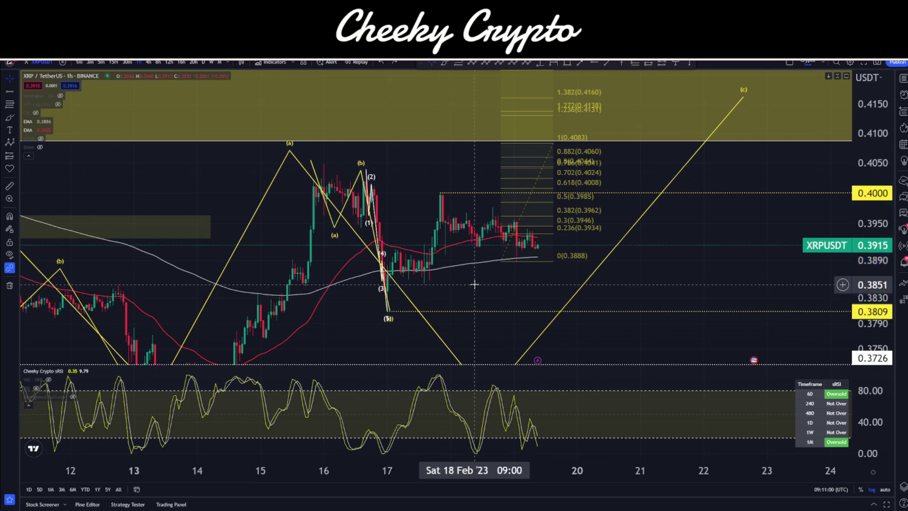
# - Draw a yellow (a)(b)(c) correction from the 17 Feb low at 0.3806 through 0.4005 and 0.3889 up to 0.4083
pyautogui.click(472, 64)
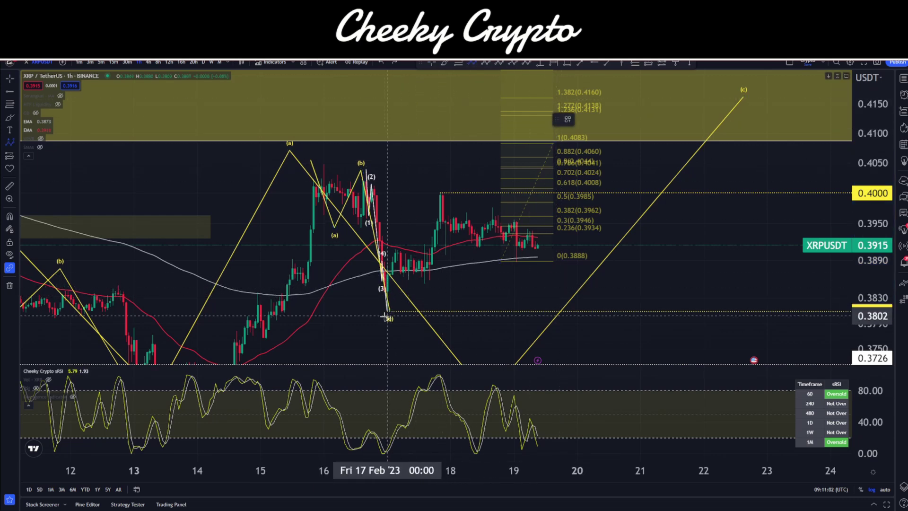
pyautogui.click(388, 312)
pyautogui.click(442, 190)
pyautogui.click(514, 260)
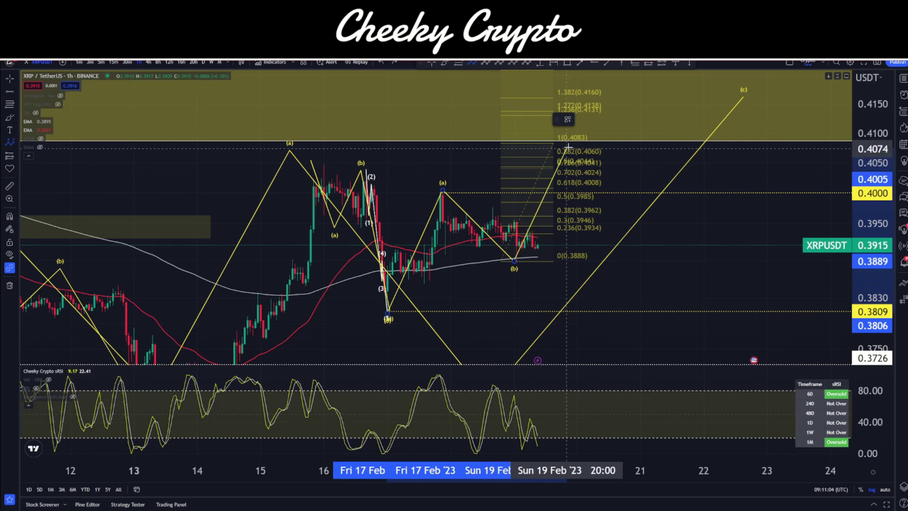
pyautogui.click(577, 137)
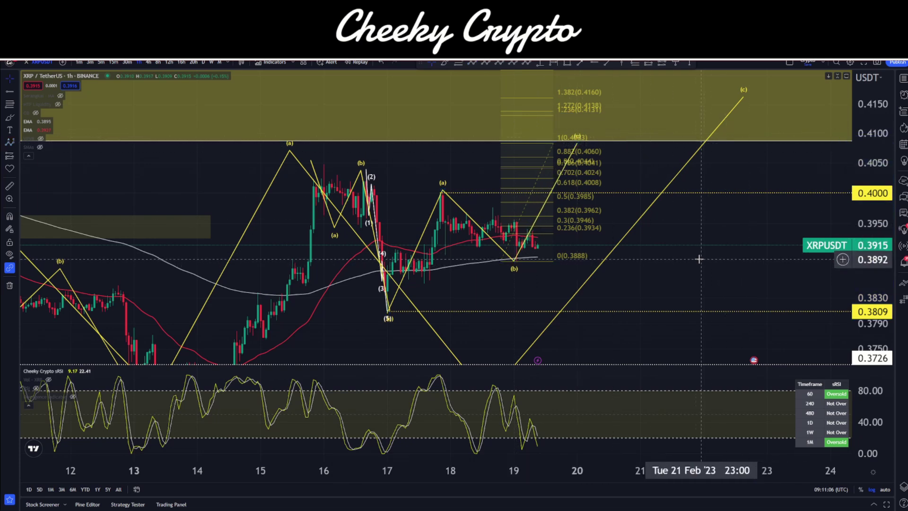
# - Move the end of the larger projected wave (c) up to about 0.4193 on 22 Feb
pyautogui.moveTo(676, 254); pyautogui.dragTo(657, 267)
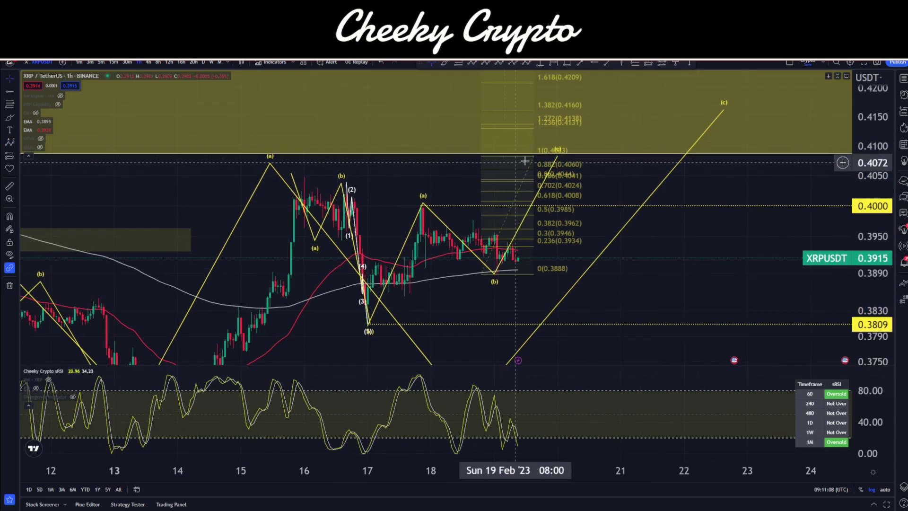
pyautogui.moveTo(722, 109)
pyautogui.mouseDown()
pyautogui.moveTo(640, 126)
pyautogui.moveTo(618, 158)
pyautogui.moveTo(701, 93)
pyautogui.mouseUp()
pyautogui.click(698, 187)
pyautogui.moveTo(609, 254); pyautogui.dragTo(602, 211)
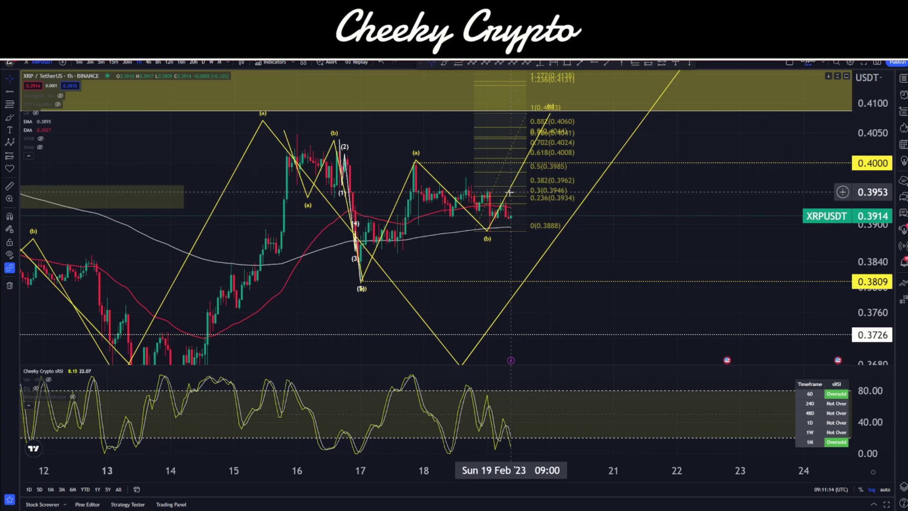
# - Delete the yellow correction rising from the 17 Feb low and the Fibonacci retracement between 0.3888 and 0.4083
pyautogui.click(486, 232)
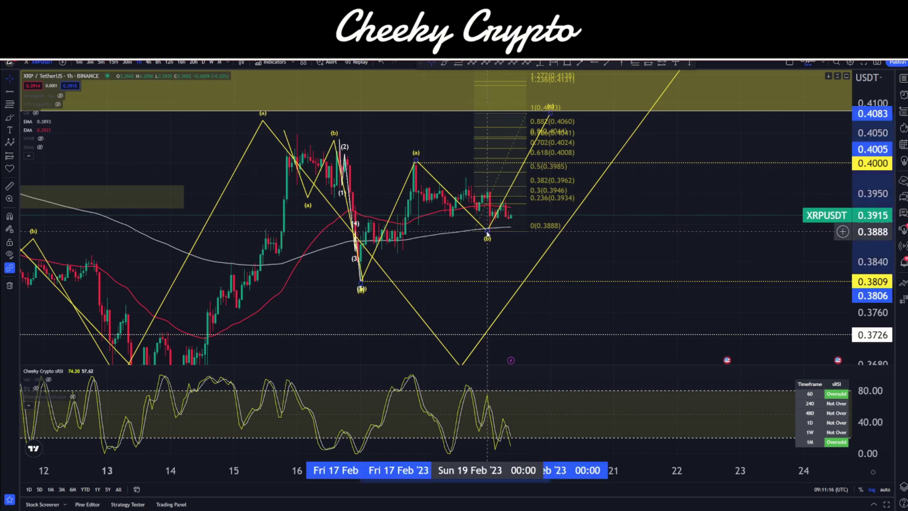
pyautogui.press('Delete')
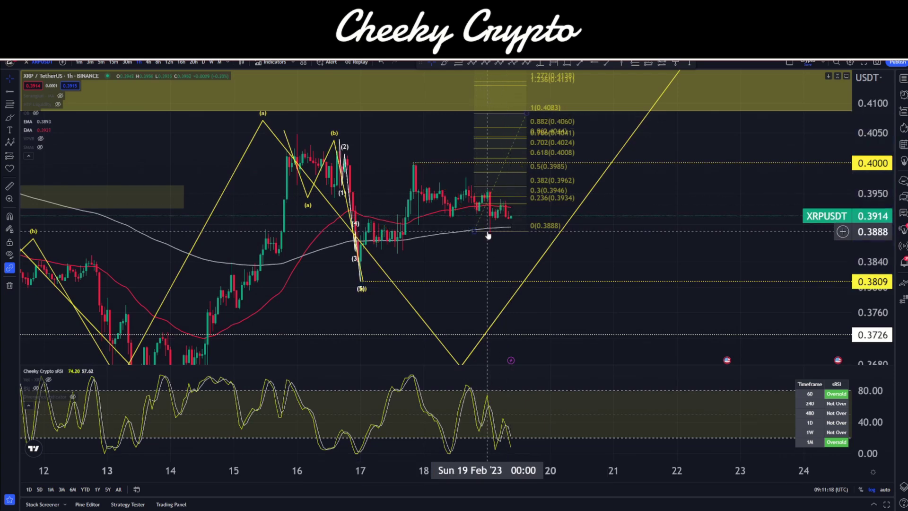
pyautogui.click(499, 190)
pyautogui.press('Delete')
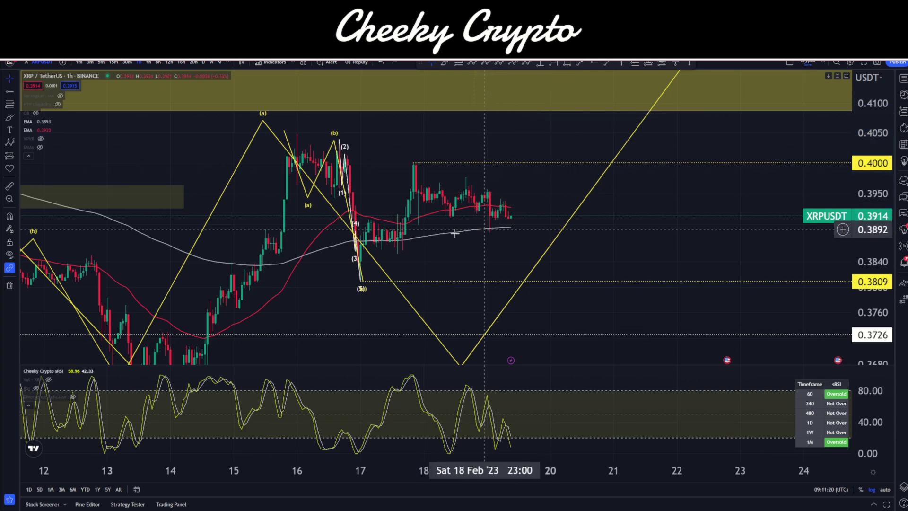
# - Draw a yellow (a)(b)(c) correction from above the 16 Feb high through about 0.3809 and 0.4000 down to just above the 0.3726 level
pyautogui.click(297, 119)
pyautogui.click(397, 284)
pyautogui.click(447, 158)
pyautogui.click(533, 326)
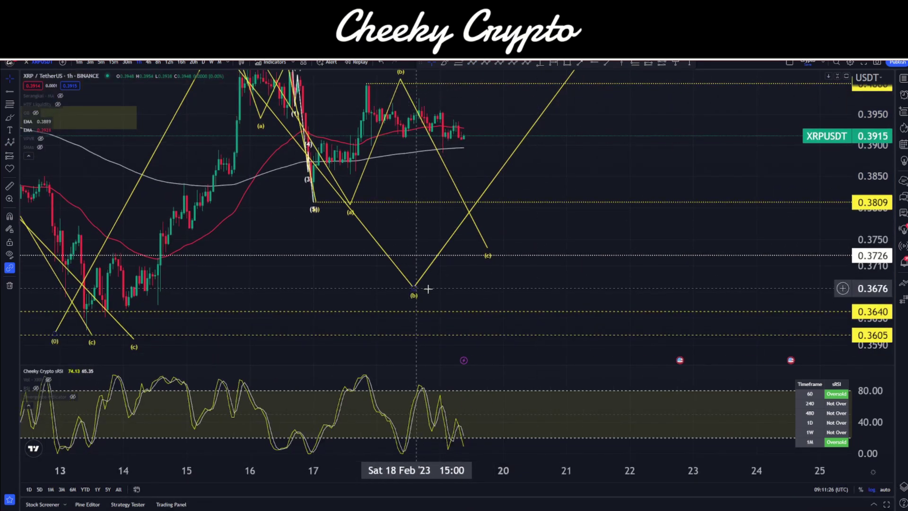
# - Draw a Fibonacci retracement over the fall from 0.4048 to 0.3809, and shift it to run from 0.4000 to 0.3764
pyautogui.moveTo(545, 235); pyautogui.dragTo(551, 302)
pyautogui.moveTo(650, 118); pyautogui.dragTo(637, 173)
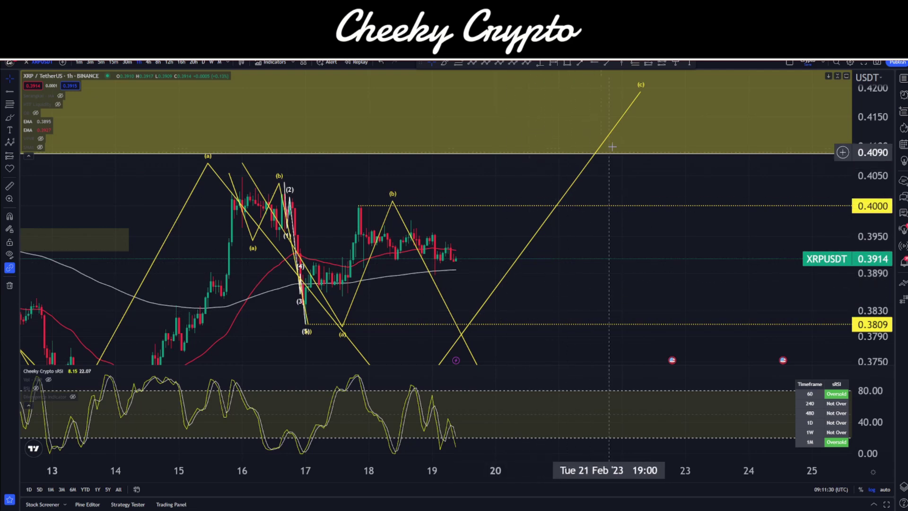
pyautogui.moveTo(574, 253); pyautogui.dragTo(651, 189)
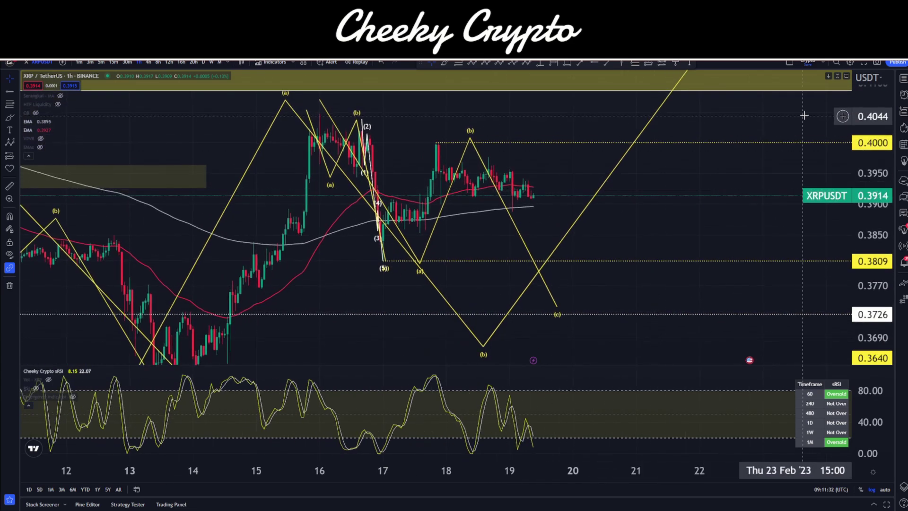
pyautogui.scroll(-5, 804, 116)
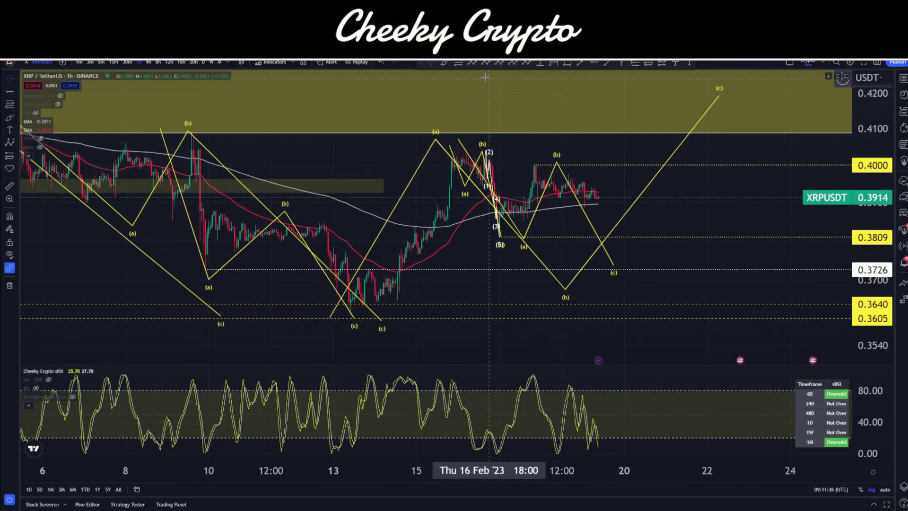
pyautogui.click(499, 243)
pyautogui.click(458, 141)
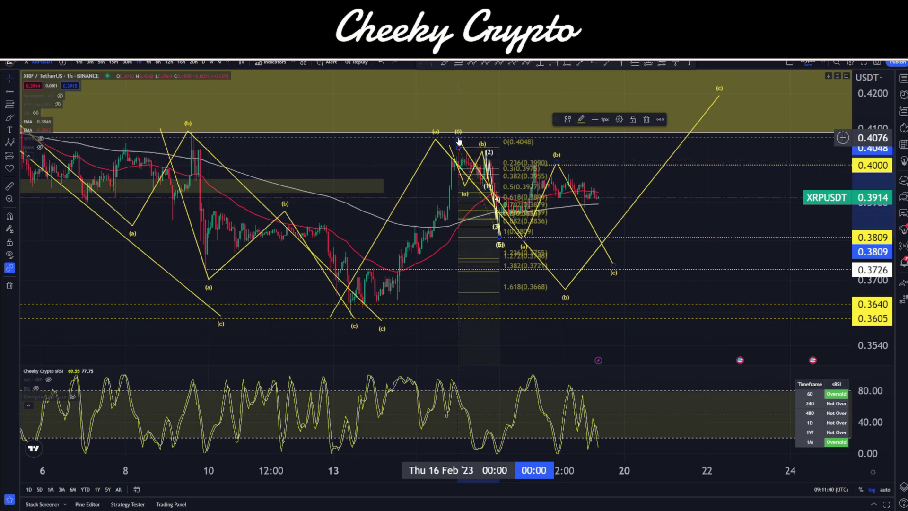
pyautogui.moveTo(579, 185); pyautogui.dragTo(579, 187)
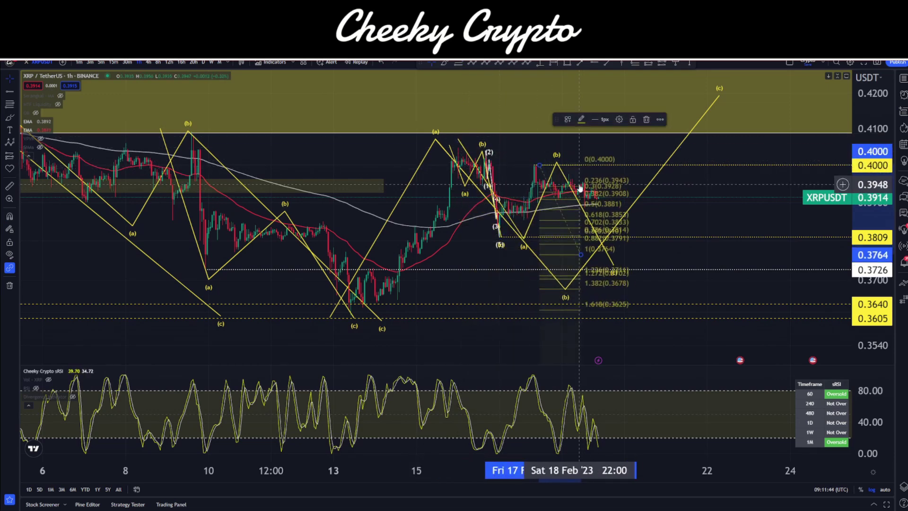
# - Raise the larger projected wave (b) to 0.3765, and draw a yellow rectangle from about 0.3764 to just below the 0.3726 level
pyautogui.moveTo(566, 293)
pyautogui.mouseDown()
pyautogui.moveTo(564, 240)
pyautogui.moveTo(563, 255)
pyautogui.mouseUp()
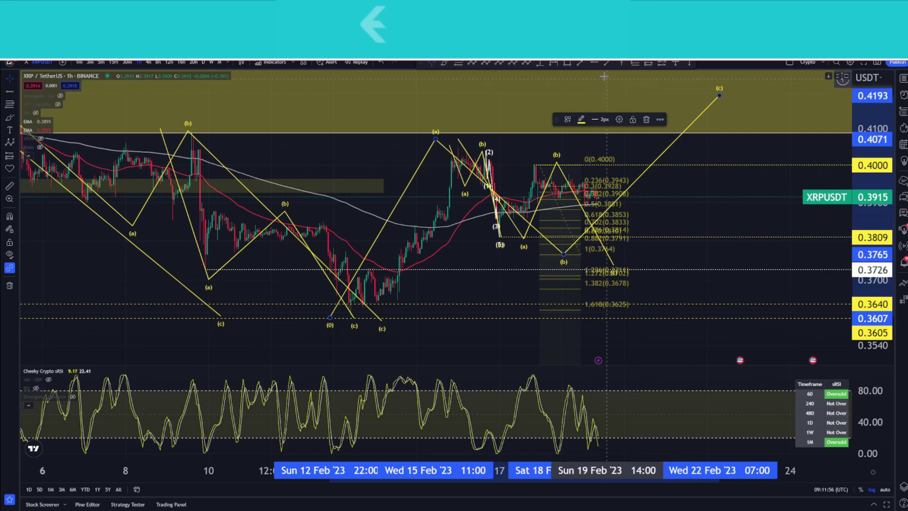
pyautogui.click(566, 64)
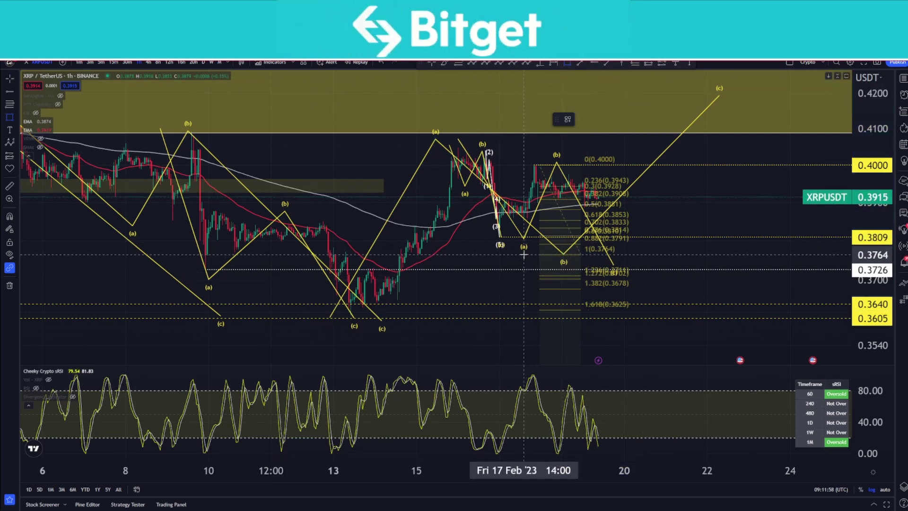
pyautogui.moveTo(524, 254); pyautogui.dragTo(632, 271)
pyautogui.click(694, 279)
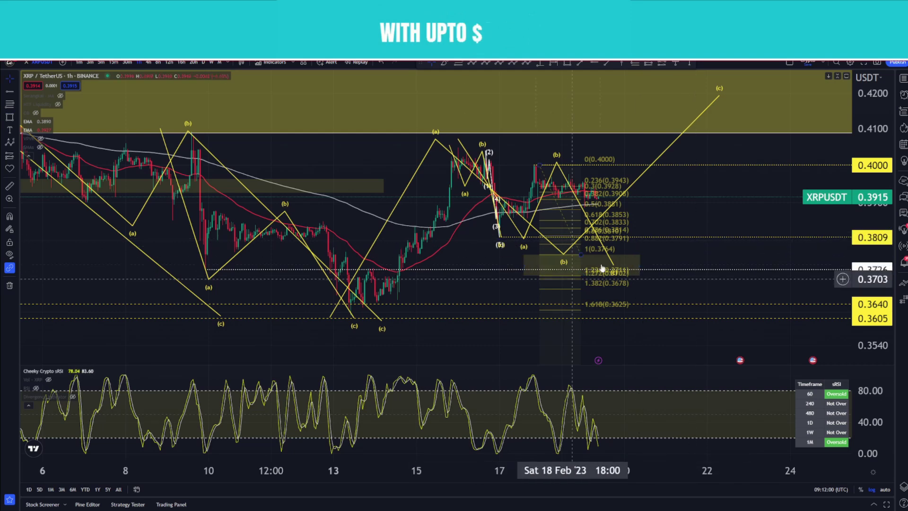
# - Delete the Fibonacci projection running down from 0.4000, and lower the larger projected wave (b) into the new yellow rectangle
pyautogui.click(557, 230)
pyautogui.press('Delete')
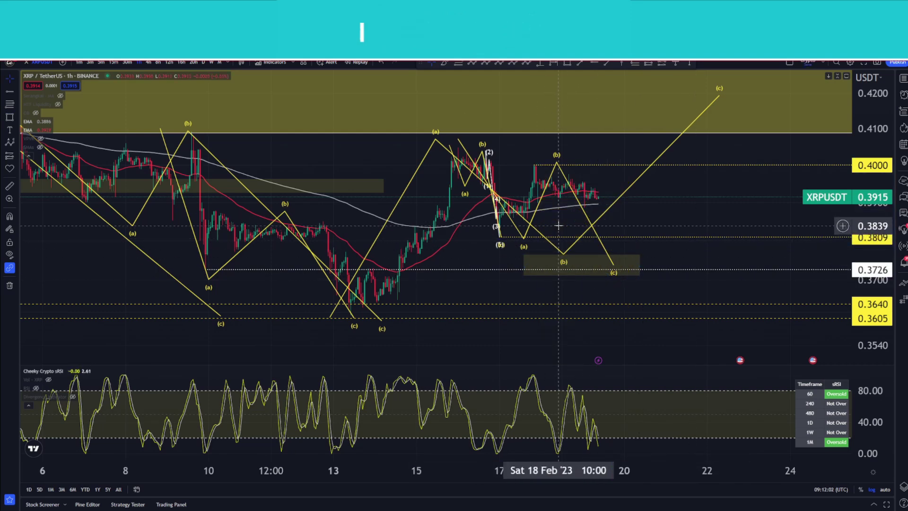
pyautogui.moveTo(563, 254); pyautogui.dragTo(565, 262)
pyautogui.click(608, 233)
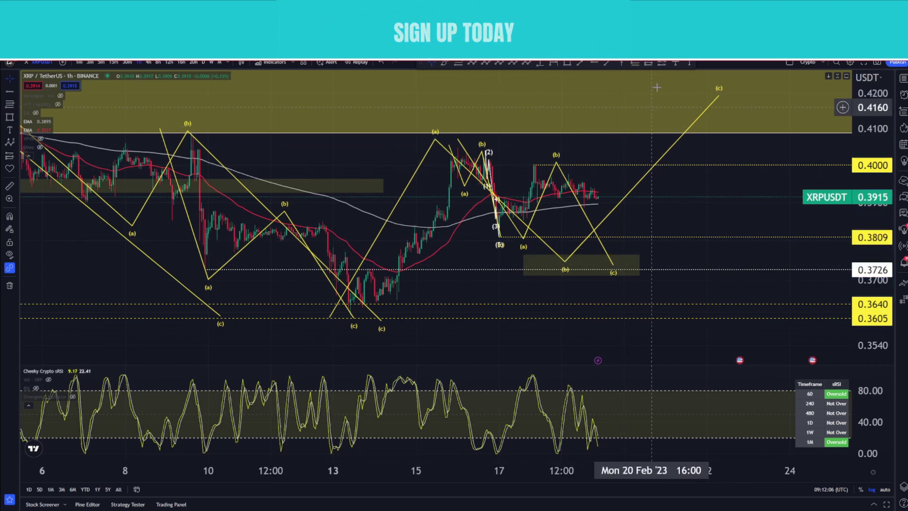
# - Draw a Fibonacci retracement over the rally from 0.3648 to 0.4048, and shift it to run from 0.3713 to 0.4120
pyautogui.click(458, 64)
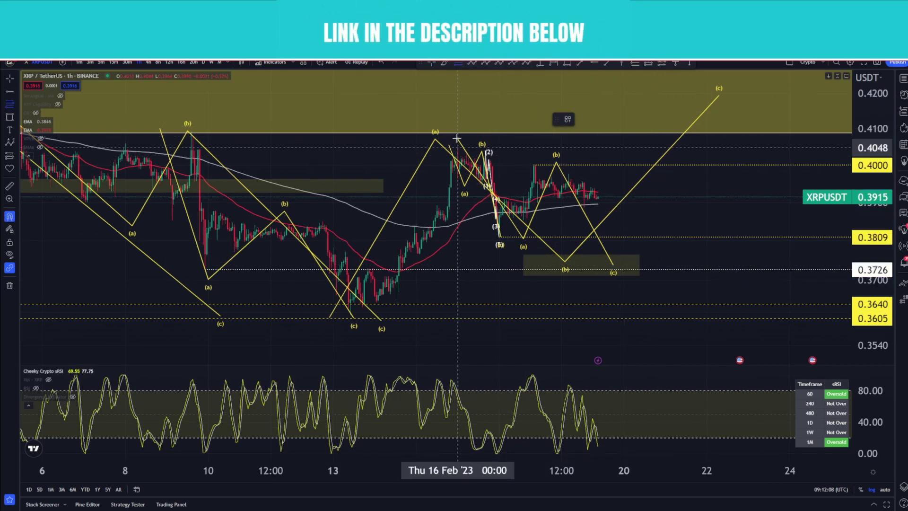
pyautogui.click(458, 147)
pyautogui.click(348, 321)
pyautogui.keyDown('ctrl'); pyautogui.click(353, 322); pyautogui.keyUp('ctrl')
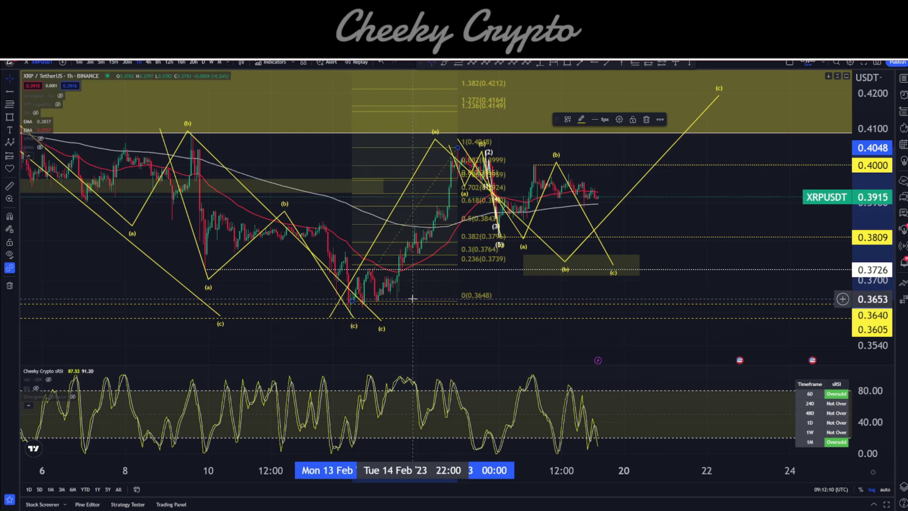
pyautogui.moveTo(414, 304)
pyautogui.mouseDown()
pyautogui.moveTo(593, 203)
pyautogui.moveTo(598, 275)
pyautogui.mouseUp()
# - Move the end of the larger projected wave (c) to the Fibonacci 1 level at about 0.4120
pyautogui.moveTo(719, 96); pyautogui.dragTo(648, 124)
pyautogui.rightClick(646, 125)
pyautogui.click(759, 184)
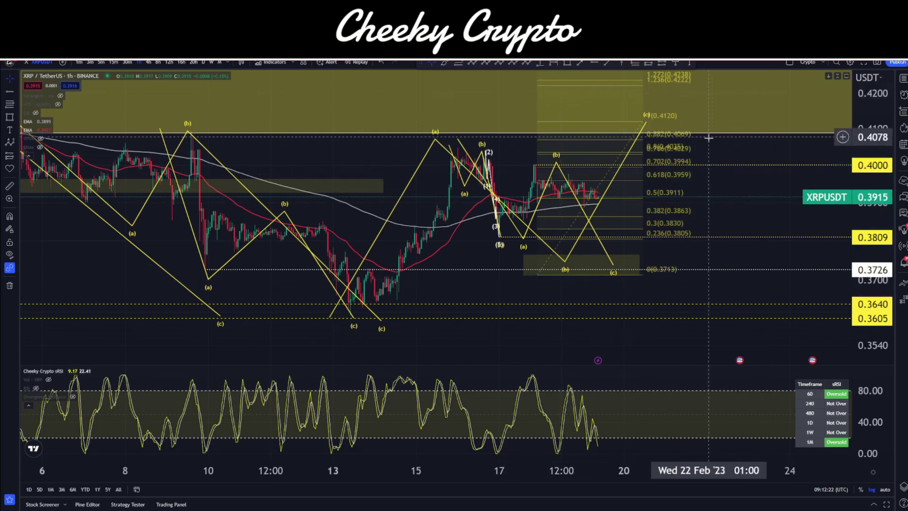
# - Draw a yellow (a)(b)(c) projection from 0.3727 through 0.3907 and 0.3809 up to 0.4101, and raise its wave (a) to just below 0.4000
pyautogui.moveTo(737, 205); pyautogui.dragTo(589, 221)
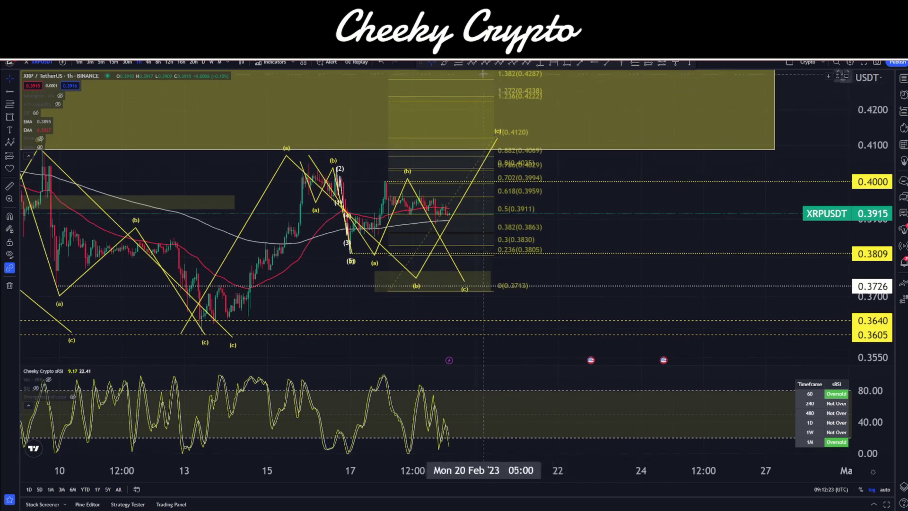
pyautogui.click(439, 285)
pyautogui.click(469, 216)
pyautogui.click(481, 253)
pyautogui.click(534, 144)
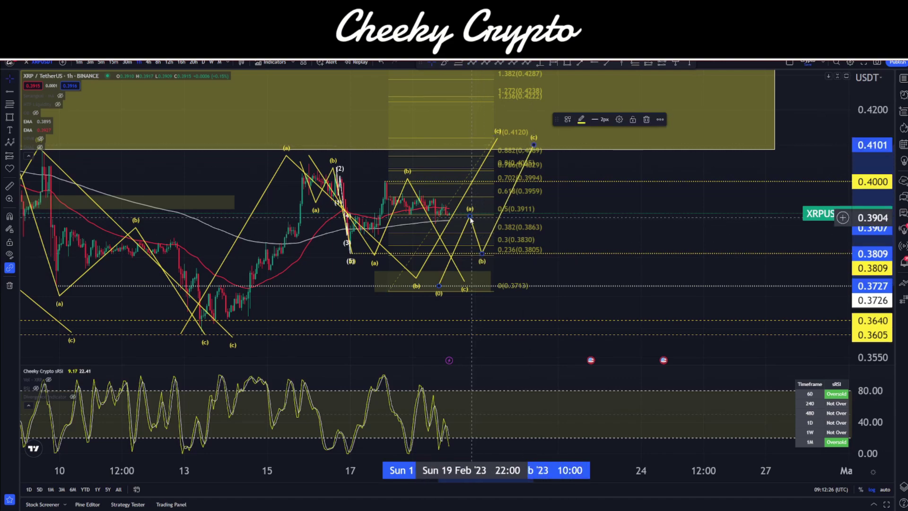
pyautogui.moveTo(470, 217); pyautogui.dragTo(480, 191)
pyautogui.click(563, 200)
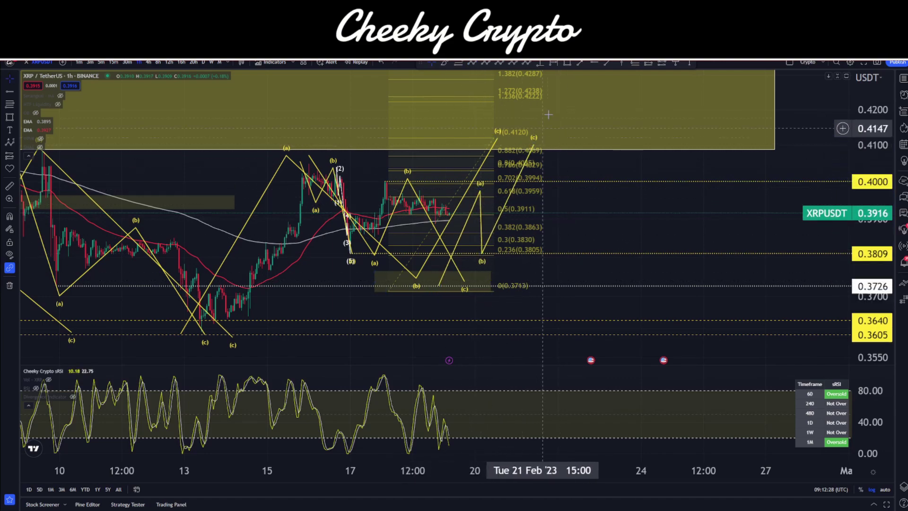
# - Draw a large yellow (a)(b)(c) correction from 0.4340 on 24 Jan through 0.3502 and 0.4188 down to just above 0.3279 in early March
pyautogui.scroll(-5, 574, 199)
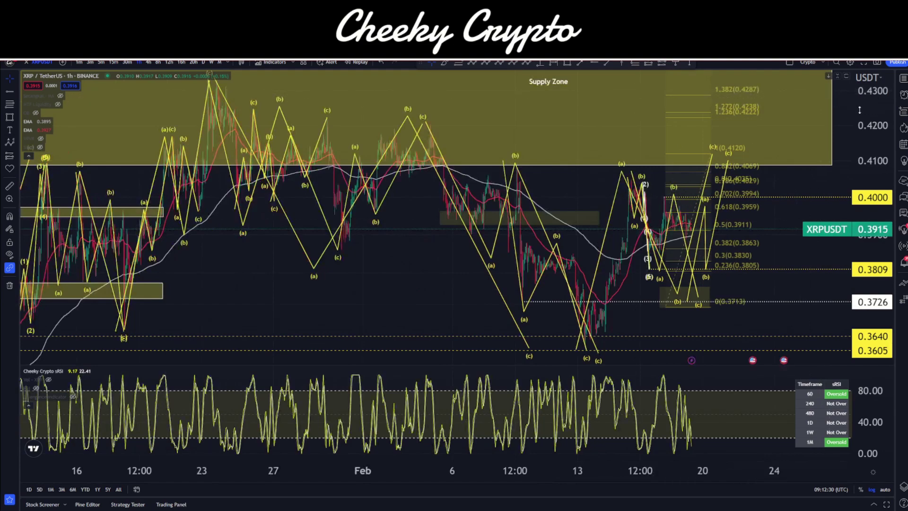
pyautogui.moveTo(859, 110); pyautogui.dragTo(859, 216)
pyautogui.moveTo(782, 235); pyautogui.dragTo(724, 252)
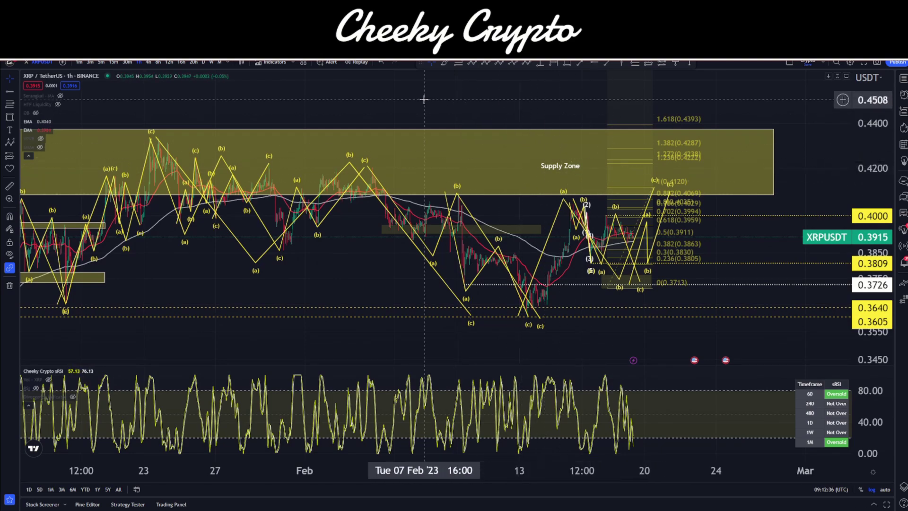
pyautogui.scroll(-3, 405, 97)
pyautogui.moveTo(536, 285); pyautogui.dragTo(473, 196)
pyautogui.scroll(-3, 472, 196)
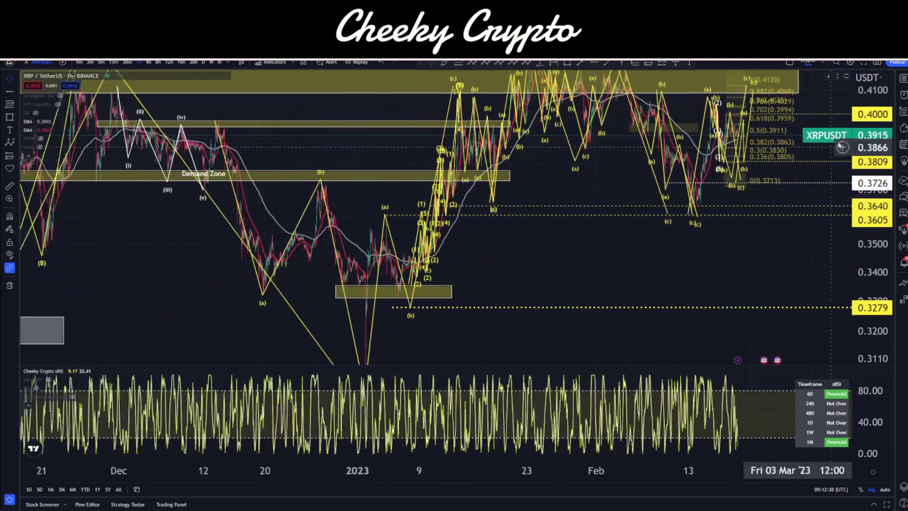
pyautogui.moveTo(869, 148); pyautogui.dragTo(870, 279)
pyautogui.moveTo(698, 250); pyautogui.dragTo(548, 283)
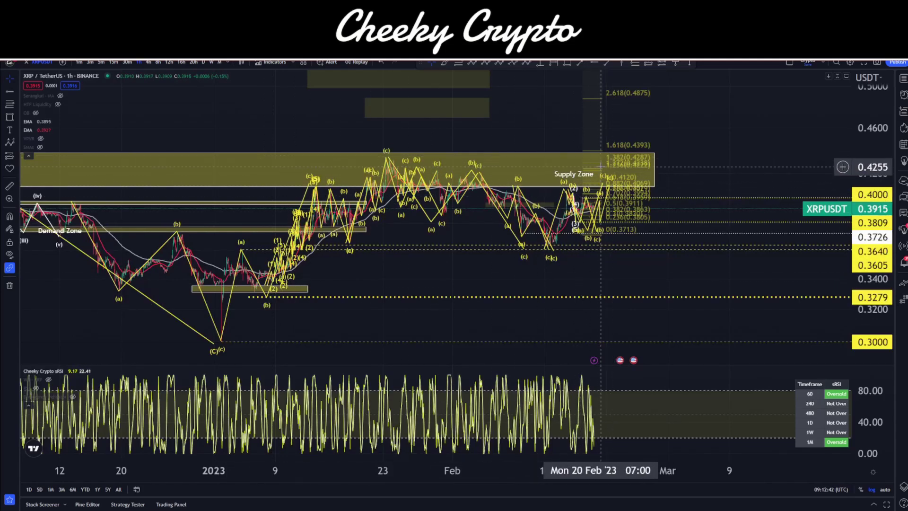
pyautogui.click(470, 62)
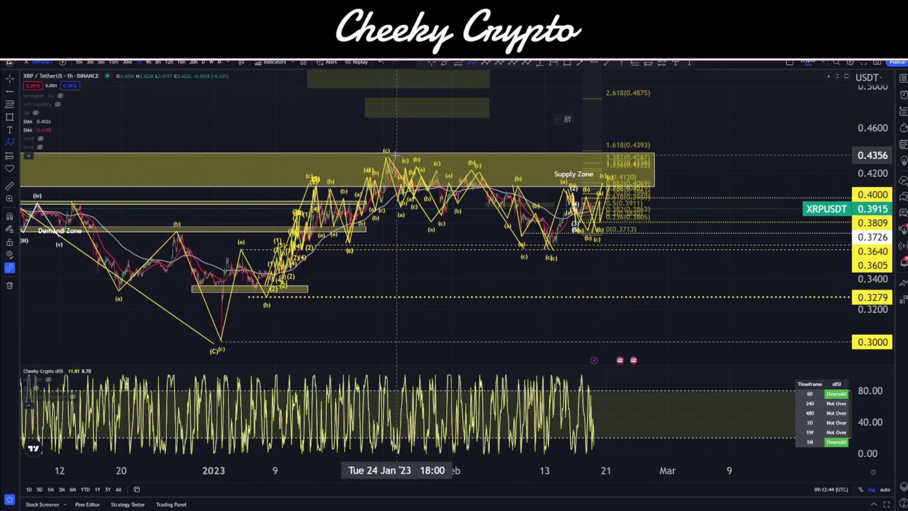
pyautogui.click(394, 156)
pyautogui.click(525, 264)
pyautogui.click(586, 174)
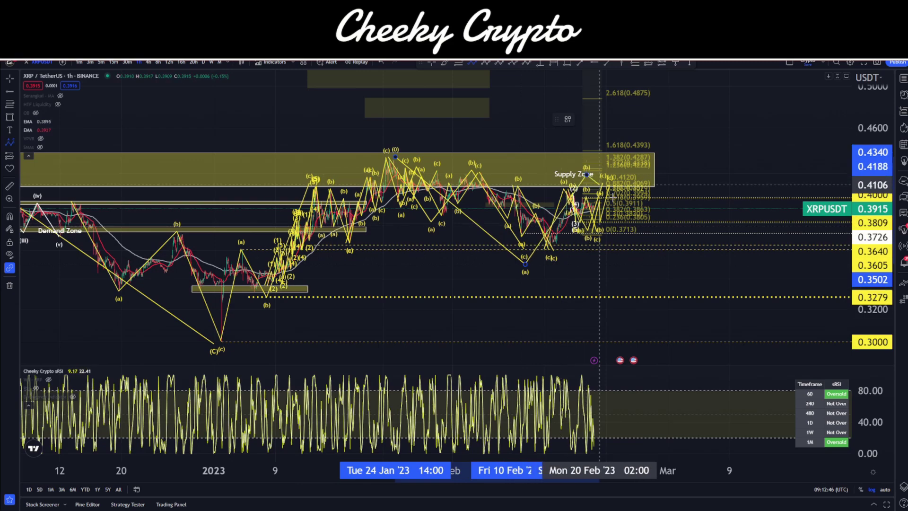
pyautogui.click(712, 298)
pyautogui.moveTo(643, 274); pyautogui.dragTo(617, 258)
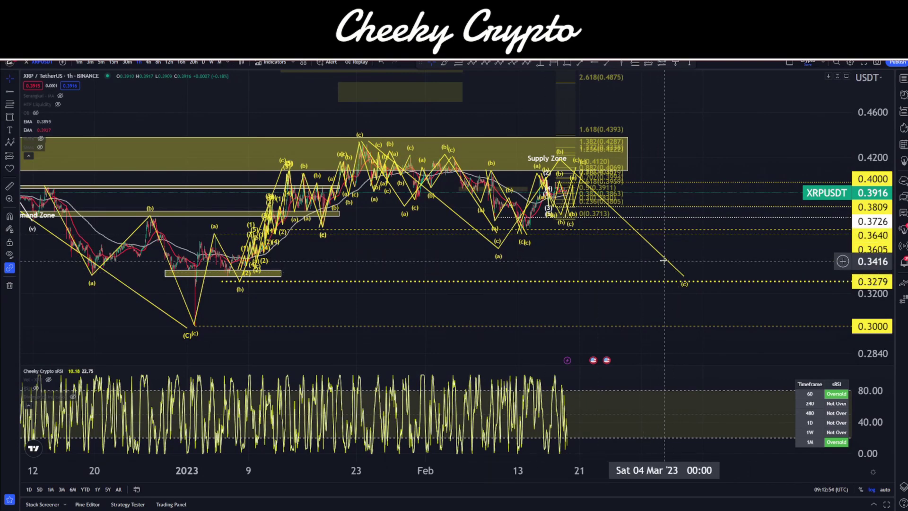
# - Delete the large yellow (a)(b)(c) correction projected down to just above 0.3279 in early March
pyautogui.click(664, 260)
pyautogui.press('Delete')
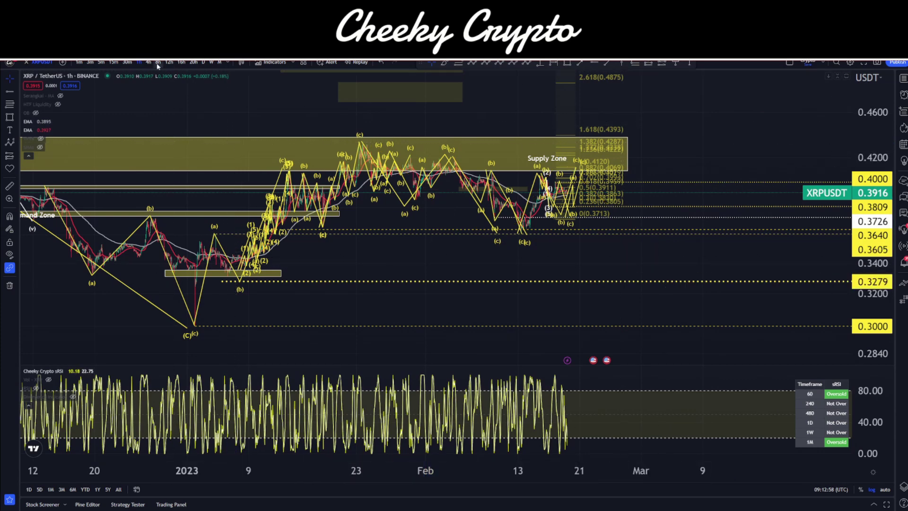
# - Switch the chart to the daily timeframe and examine recent price action around the descending yellow trendline and the moving averages
pyautogui.click(203, 62)
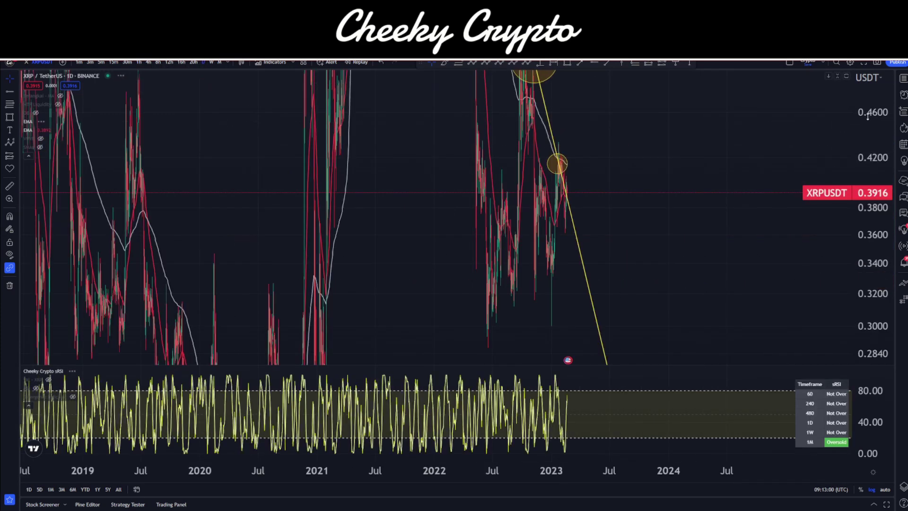
pyautogui.scroll(5, 524, 204)
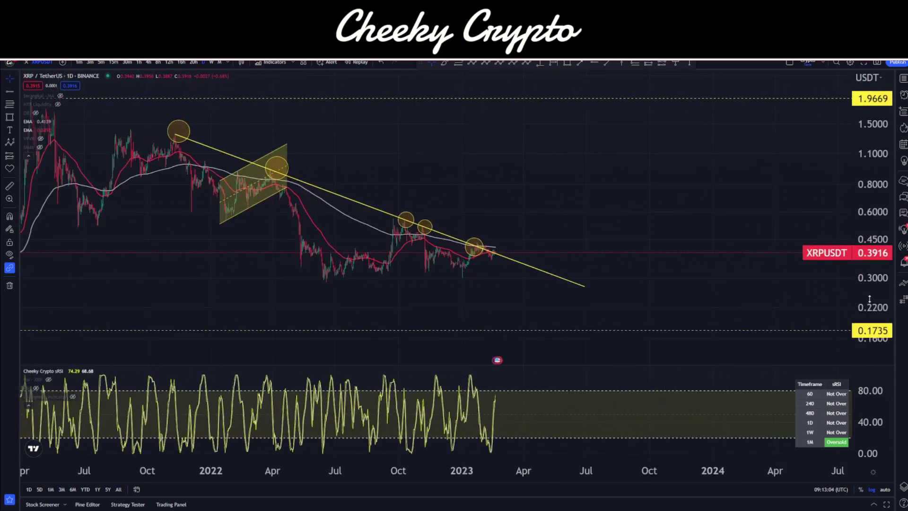
pyautogui.moveTo(870, 298); pyautogui.dragTo(869, 218)
pyautogui.moveTo(545, 248); pyautogui.dragTo(697, 237)
pyautogui.scroll(7, 690, 236)
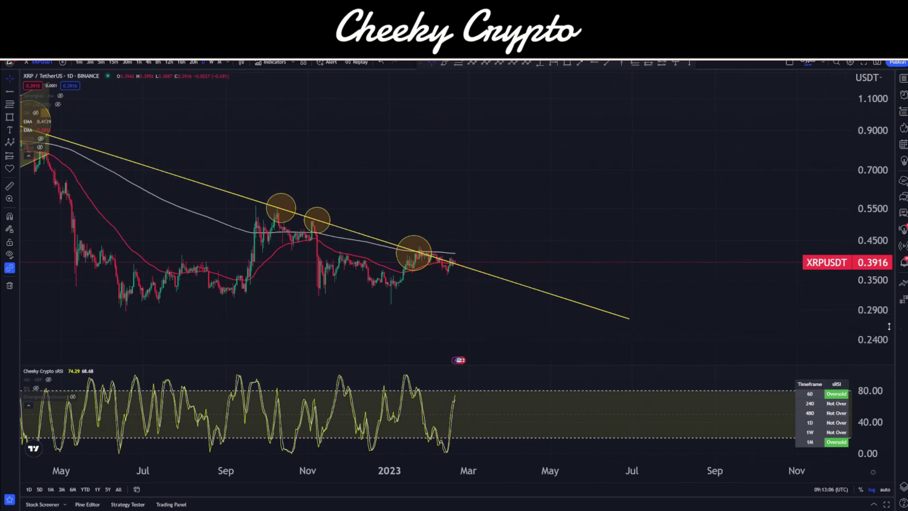
pyautogui.moveTo(889, 326); pyautogui.dragTo(880, 194)
pyautogui.moveTo(562, 265); pyautogui.dragTo(681, 140)
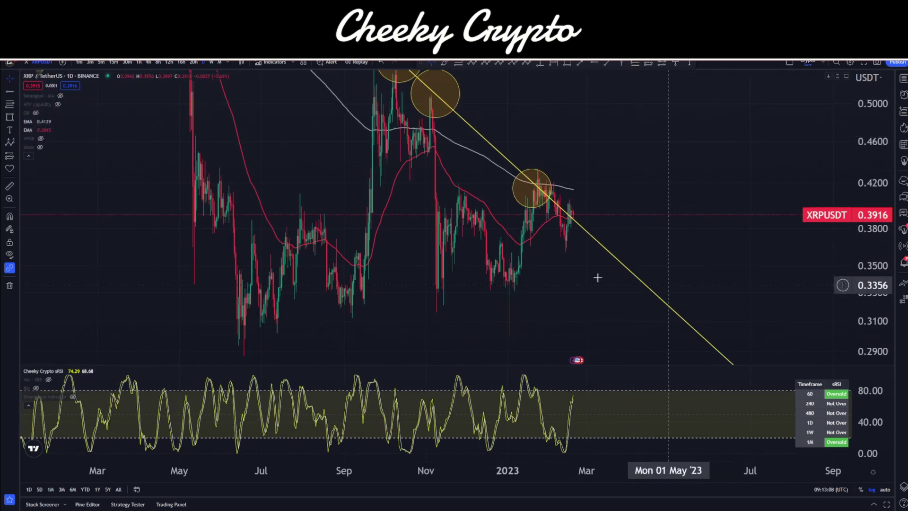
pyautogui.scroll(5, 597, 277)
pyautogui.moveTo(354, 290); pyautogui.dragTo(519, 266)
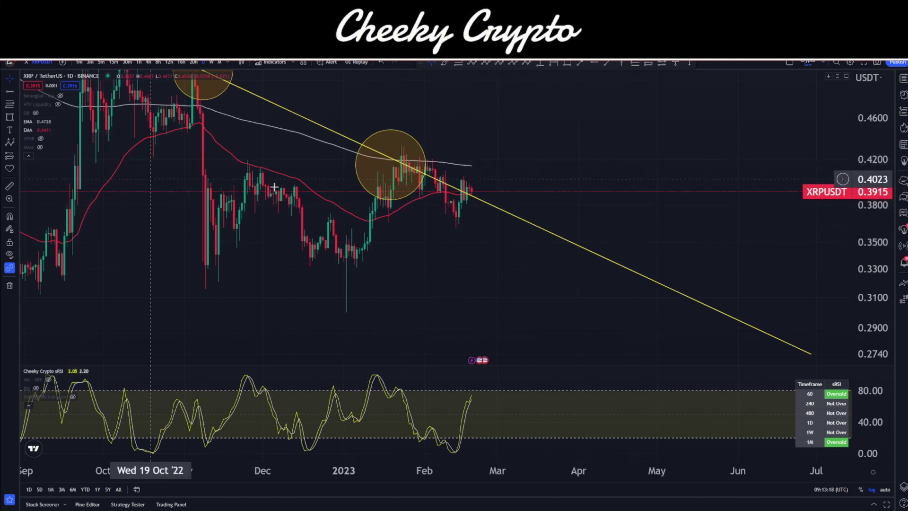
# - Draw a descending parallel channel over the recent pullback, its upper edge running from 0.4330 on 23 Jan to 0.3862 on 10 Mar and its lower edge starting at 0.3805
pyautogui.click(15, 94)
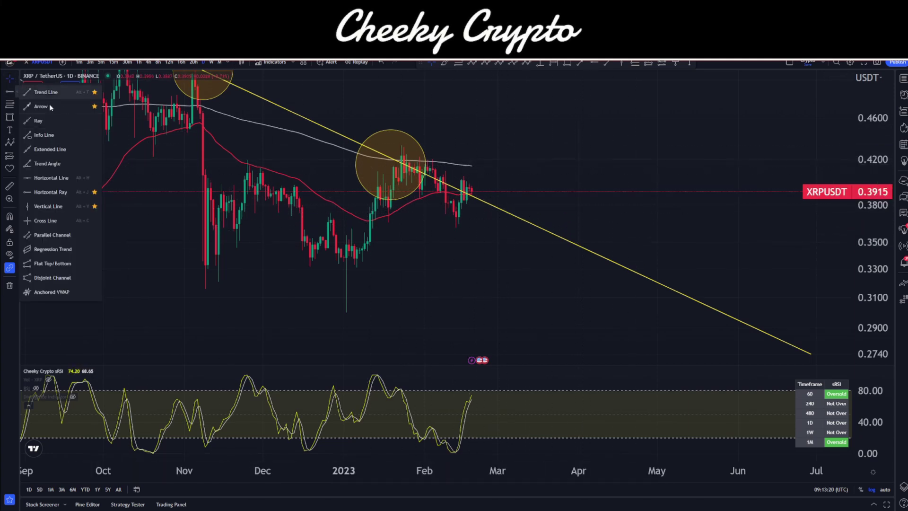
pyautogui.click(47, 236)
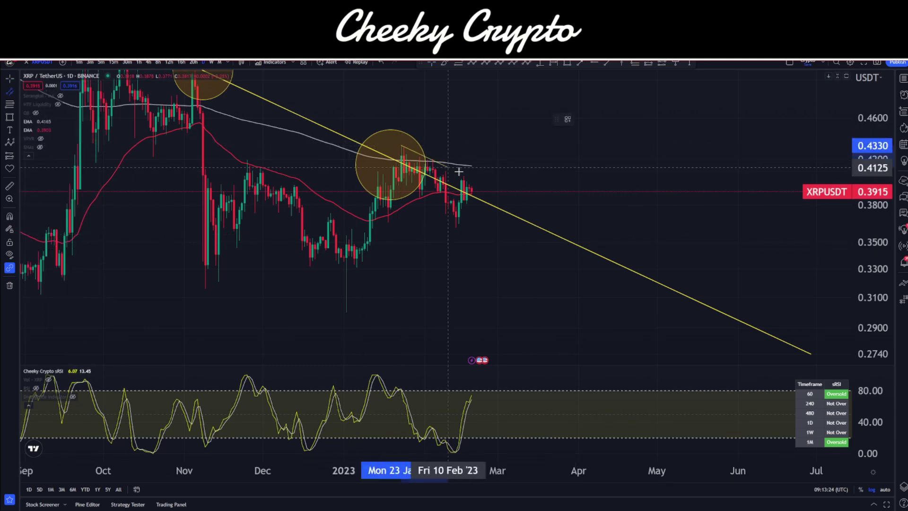
pyautogui.click(521, 198)
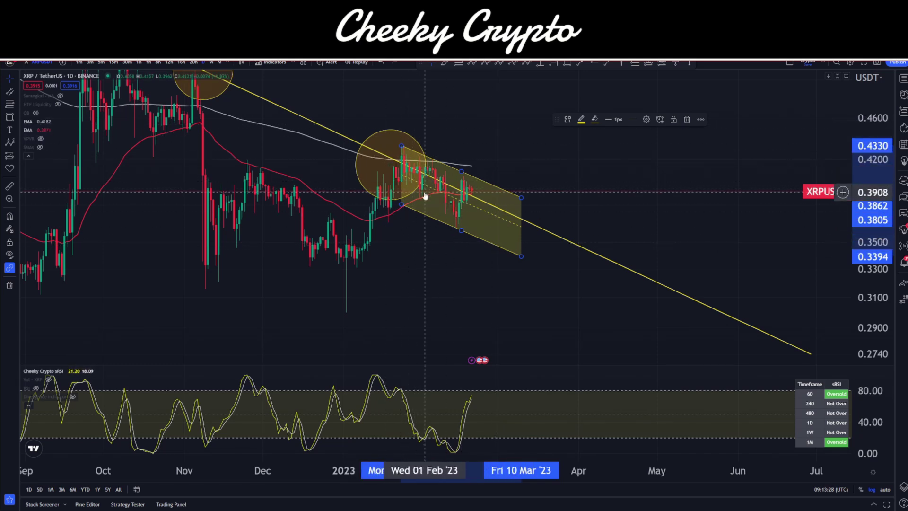
# - Draw an upward yellow arrow from inside the recent channel up to about 0.4365 in early March
pyautogui.click(582, 62)
pyautogui.moveTo(472, 217); pyautogui.dragTo(514, 144)
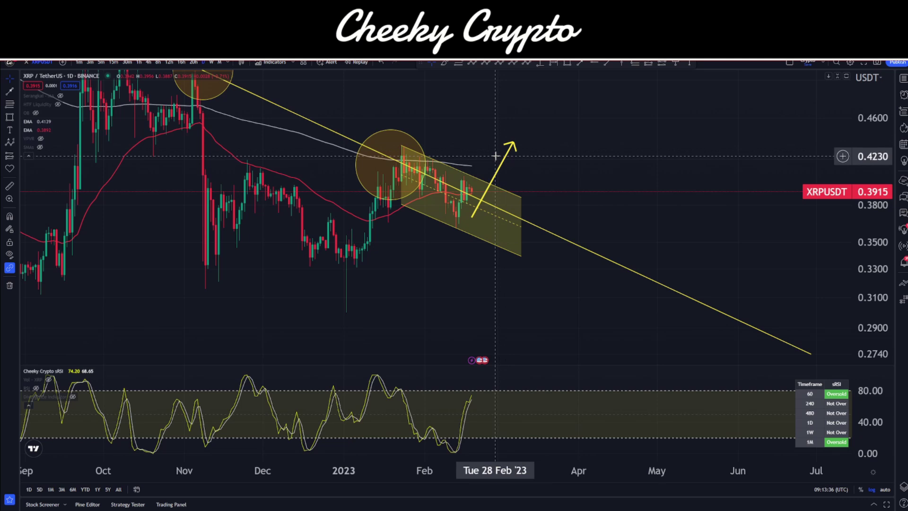
# - Draw a second descending parallel channel from 0.4194 on 25 Nov to 0.3557 in January, with its lower edge from 0.3549 to 0.3010
pyautogui.click(18, 92)
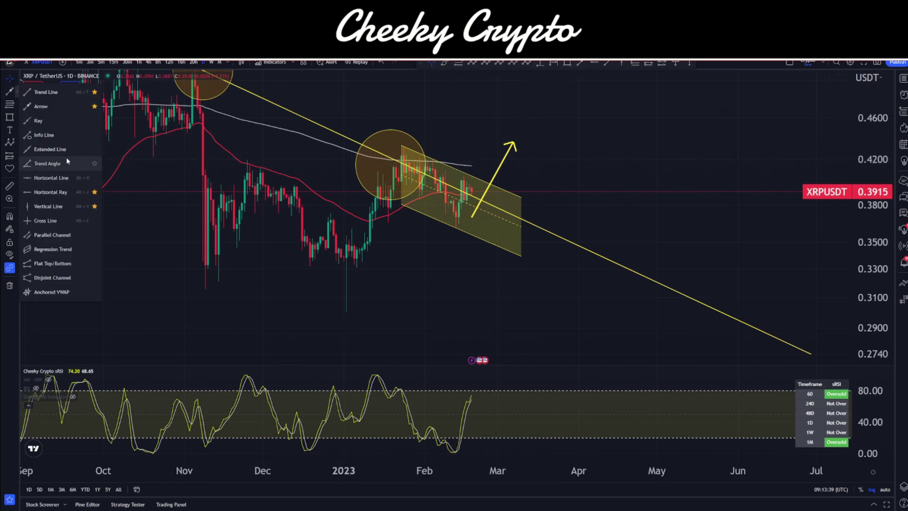
pyautogui.click(43, 240)
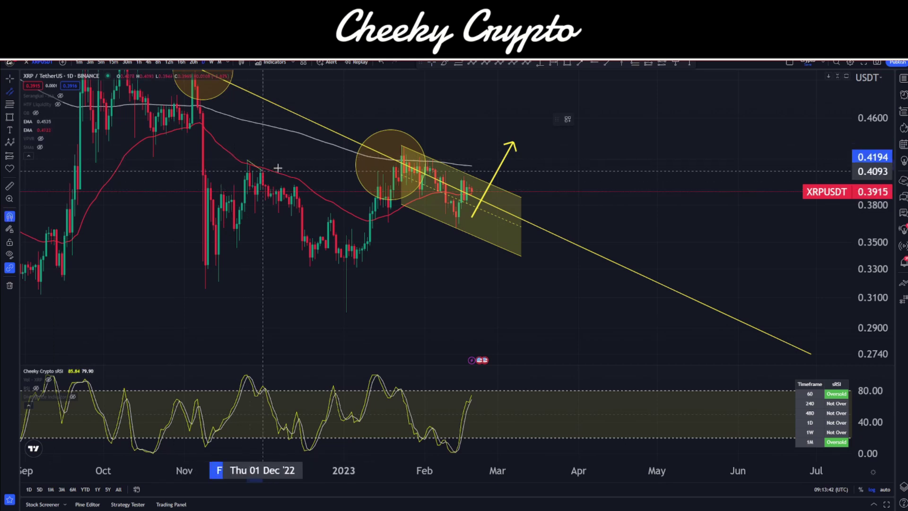
pyautogui.click(390, 234)
pyautogui.click(345, 286)
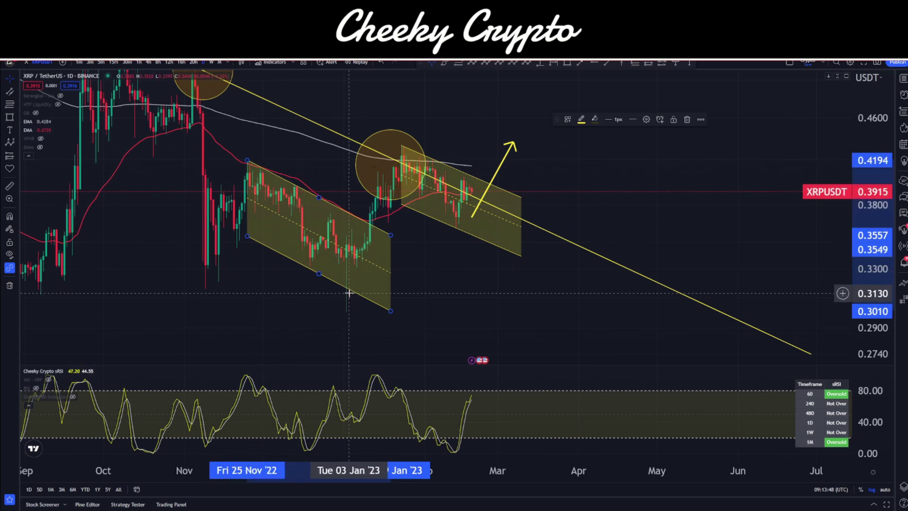
pyautogui.moveTo(509, 300); pyautogui.dragTo(450, 318)
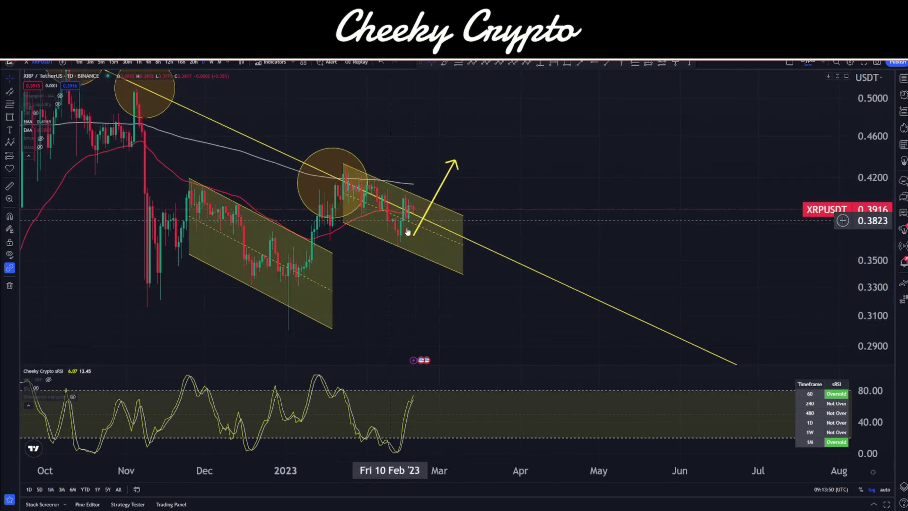
pyautogui.moveTo(367, 305); pyautogui.dragTo(372, 302)
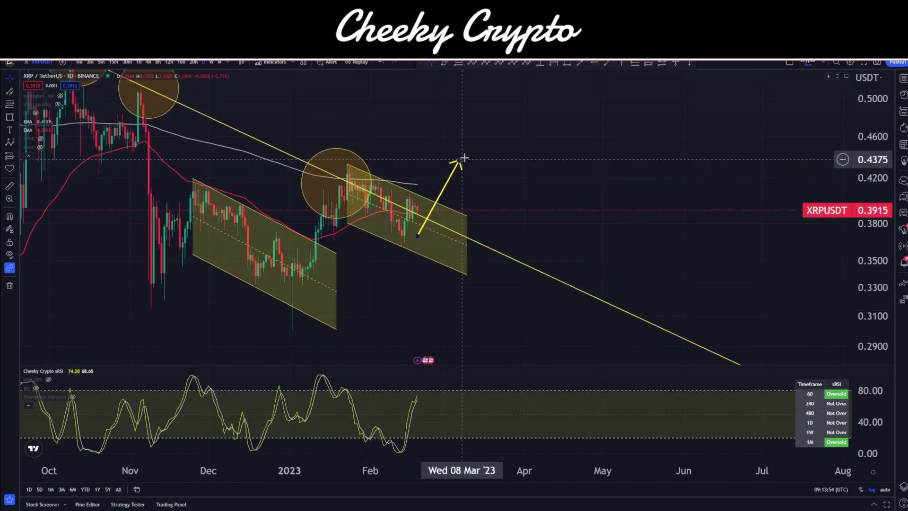
# - Try a rising parallel channel over the January rally, from 0.3976 on 6 Jan up to 0.4378, and remove it
pyautogui.moveTo(392, 270); pyautogui.dragTo(476, 277)
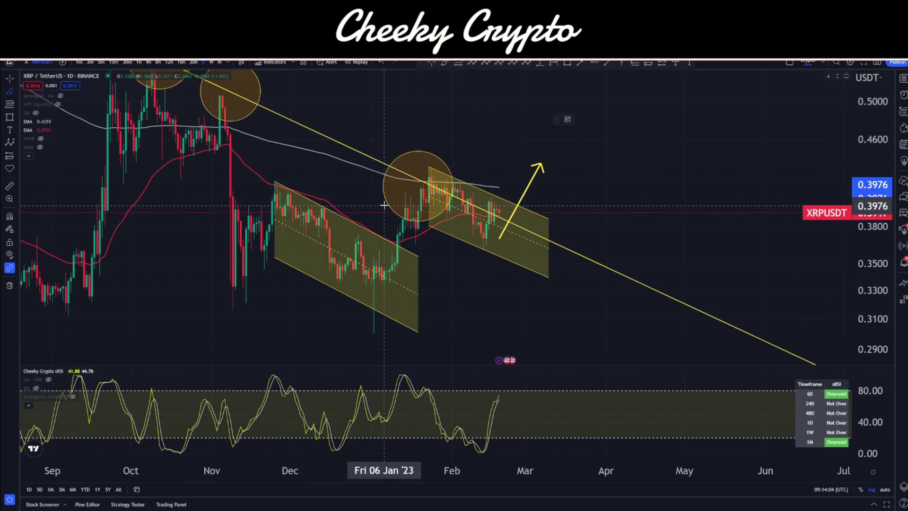
pyautogui.click(429, 161)
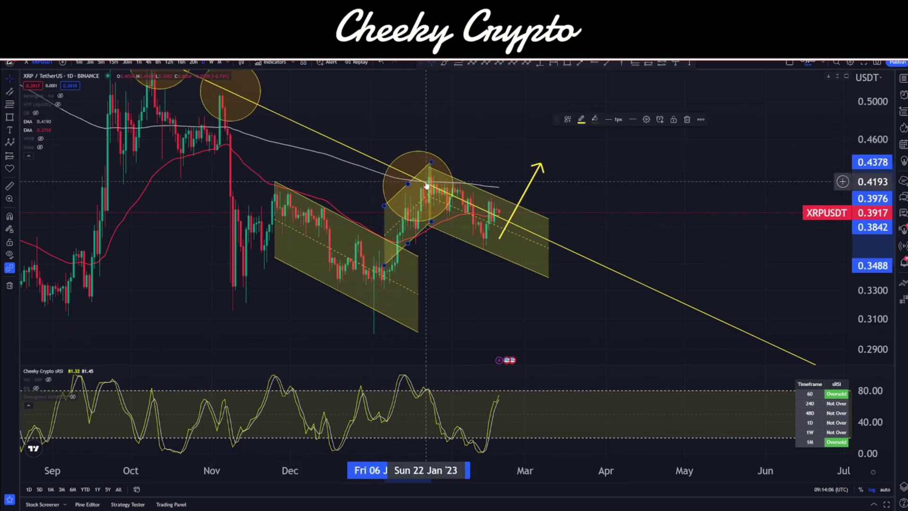
pyautogui.click(513, 267)
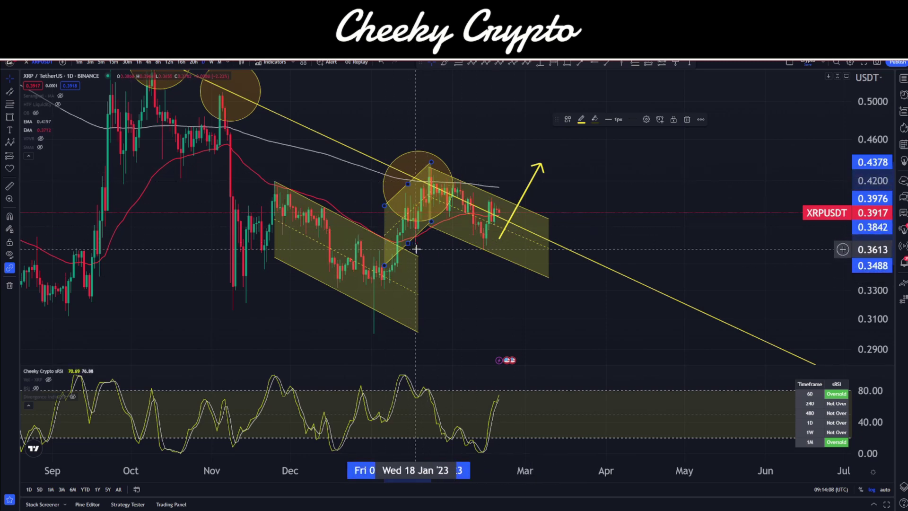
pyautogui.press('Delete')
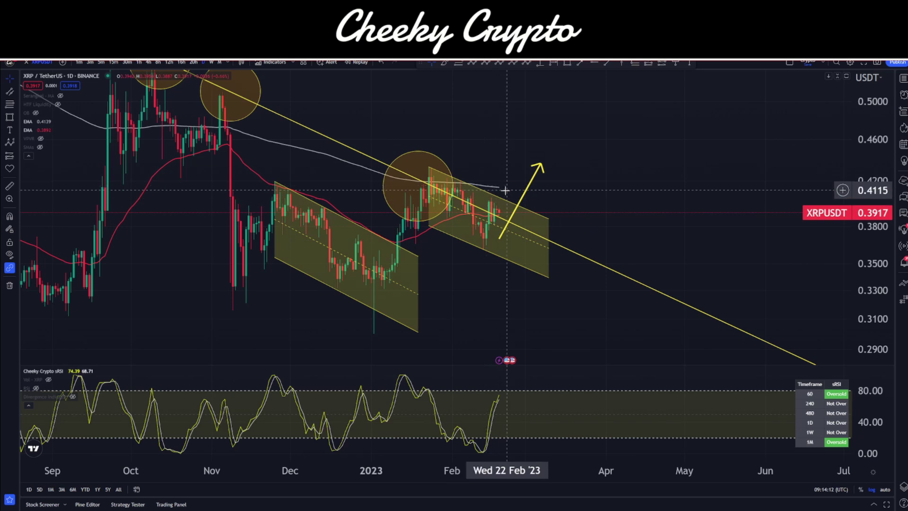
# - Delete the upward yellow arrow that breaks out of the recent descending channel
pyautogui.click(516, 212)
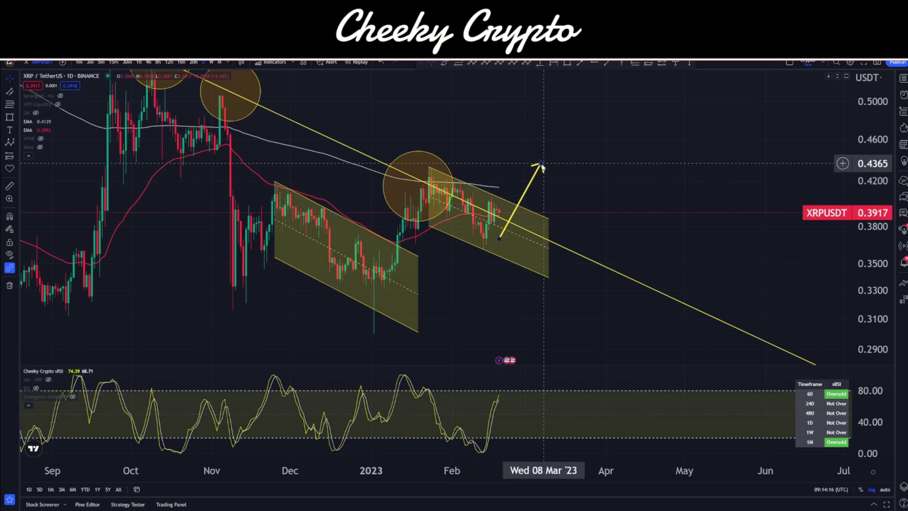
pyautogui.press('Delete')
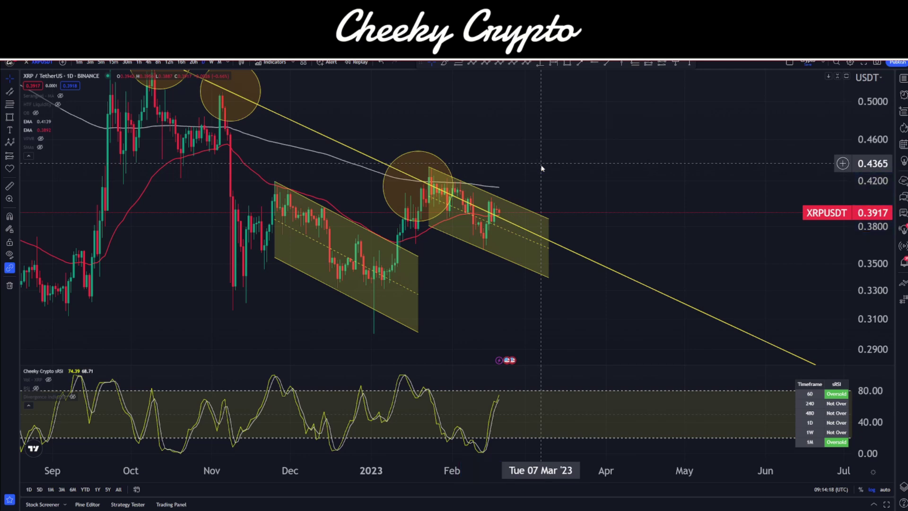
pyautogui.moveTo(595, 217); pyautogui.dragTo(563, 187)
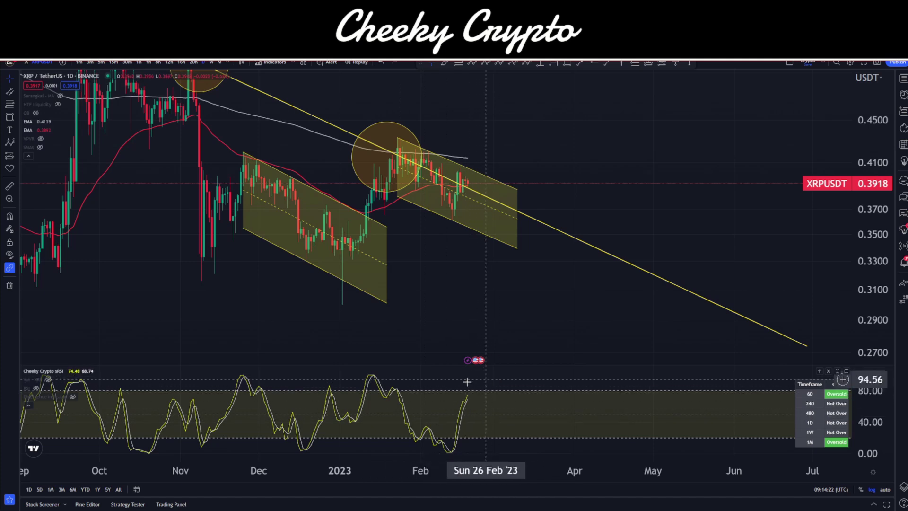
# - Review the Cheeky Crypto sRSI on the weekly, 20-hour, 16-hour, 8-hour, 4-hour and 1-hour timeframes
pyautogui.click(211, 63)
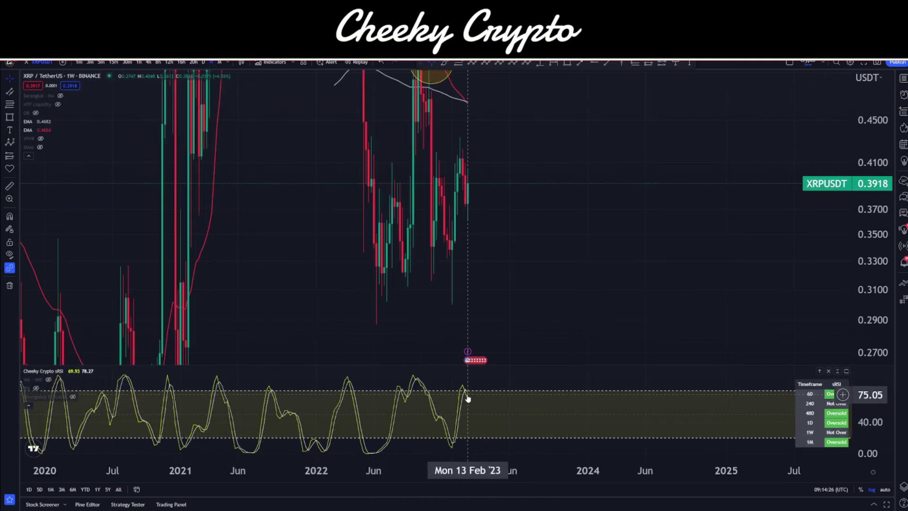
pyautogui.click(192, 62)
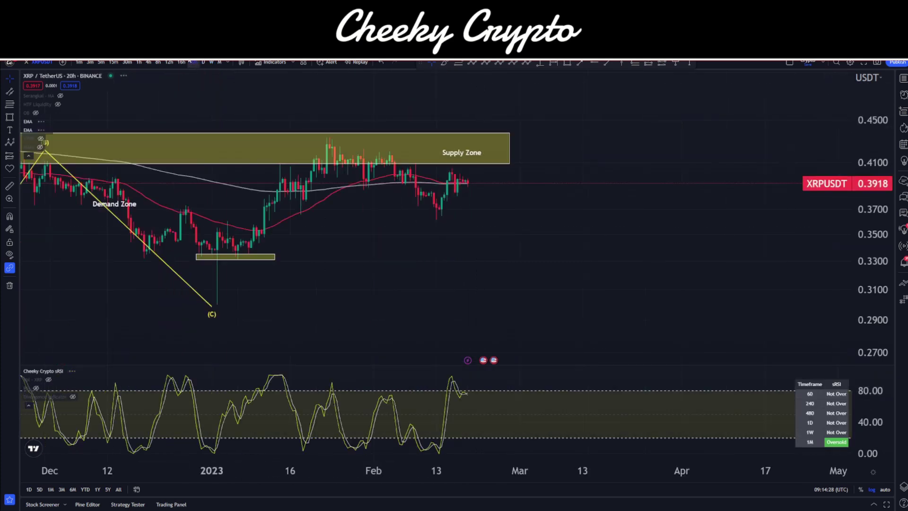
pyautogui.click(182, 63)
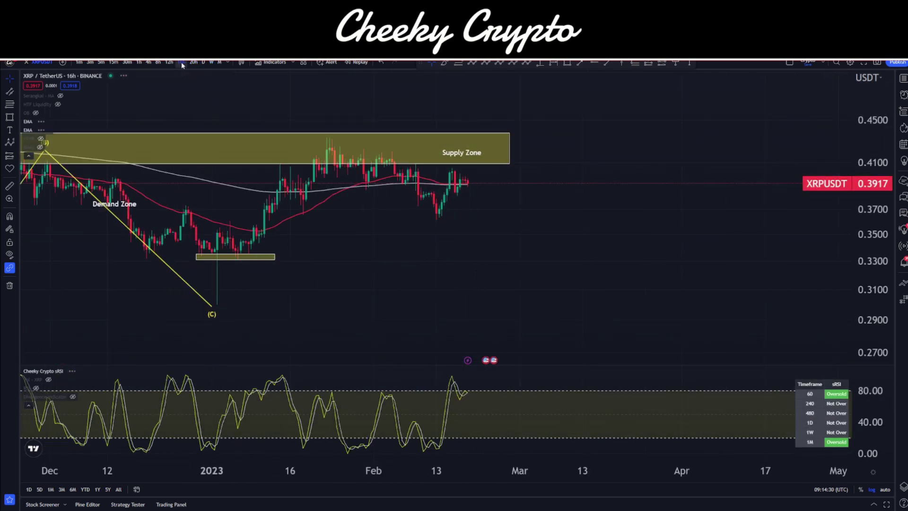
pyautogui.click(159, 62)
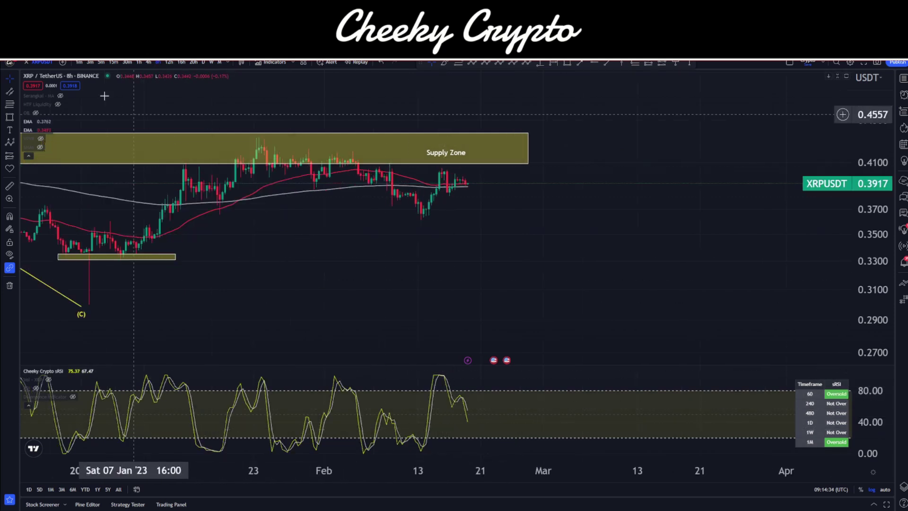
pyautogui.click(149, 63)
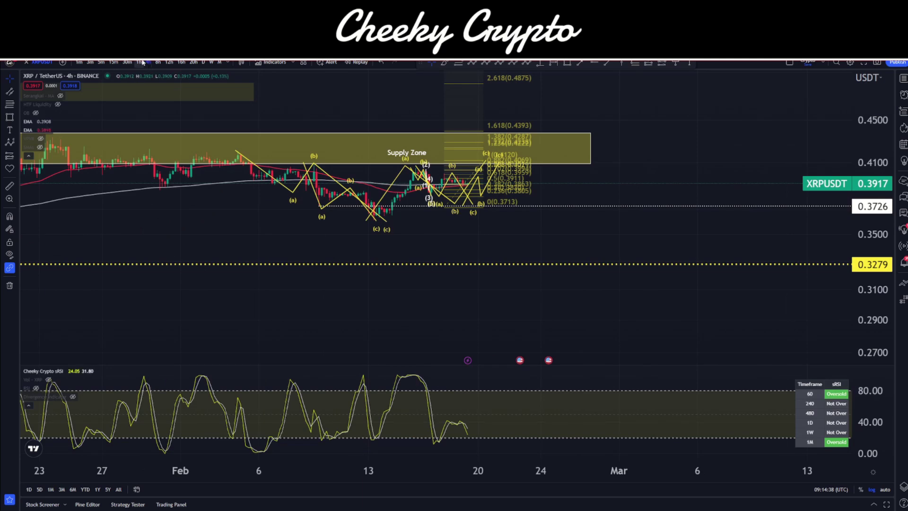
pyautogui.click(141, 63)
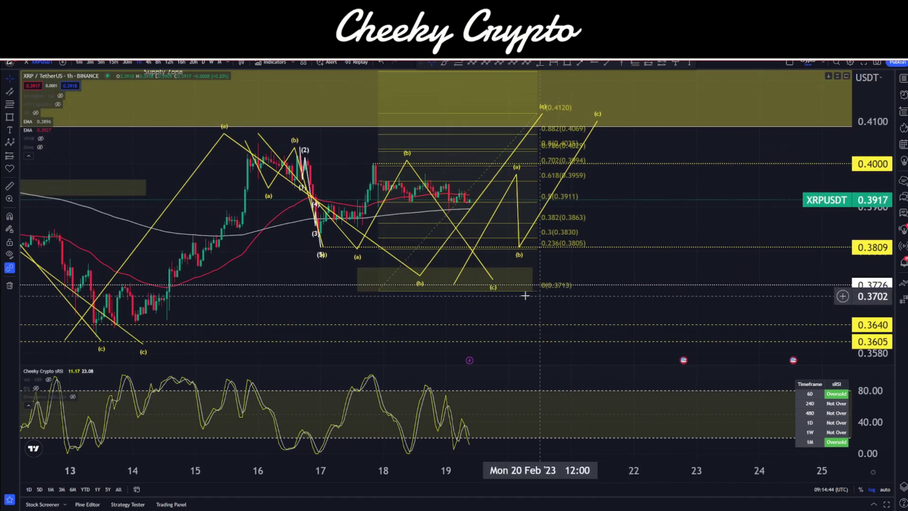
# - Hide the Cheeky Crypto sRSI and show the Divergence Indicator in the lower pane
pyautogui.click(69, 371)
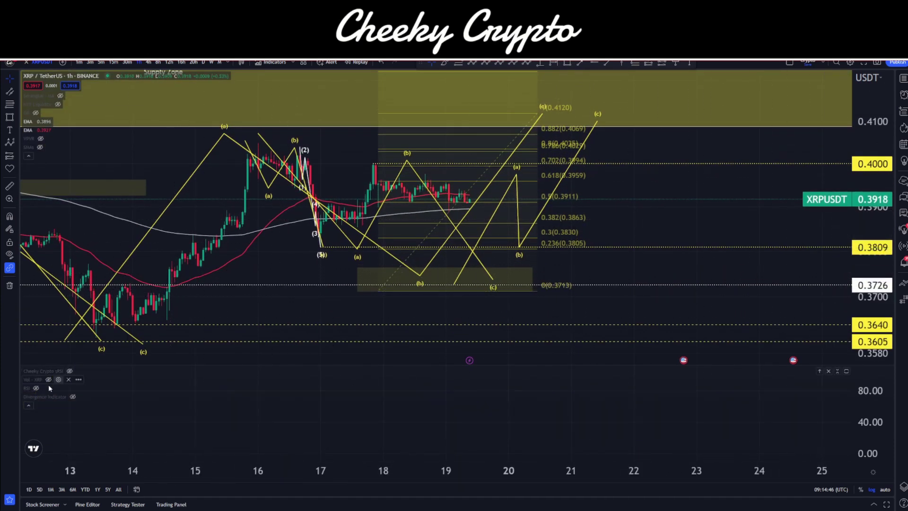
pyautogui.click(72, 396)
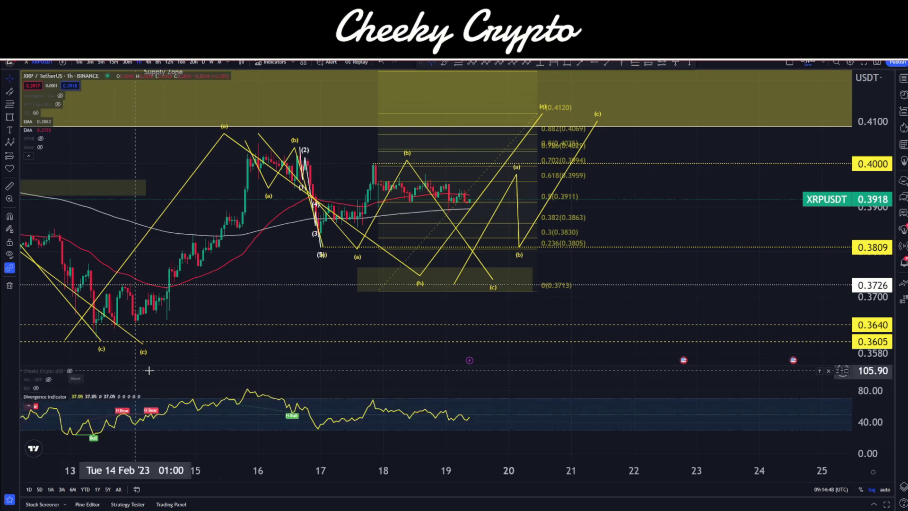
# - Check the Divergence Indicator for bullish and bearish signals on the 4-hour, 8-hour, 12-hour, 20-hour and daily timeframes
pyautogui.click(148, 63)
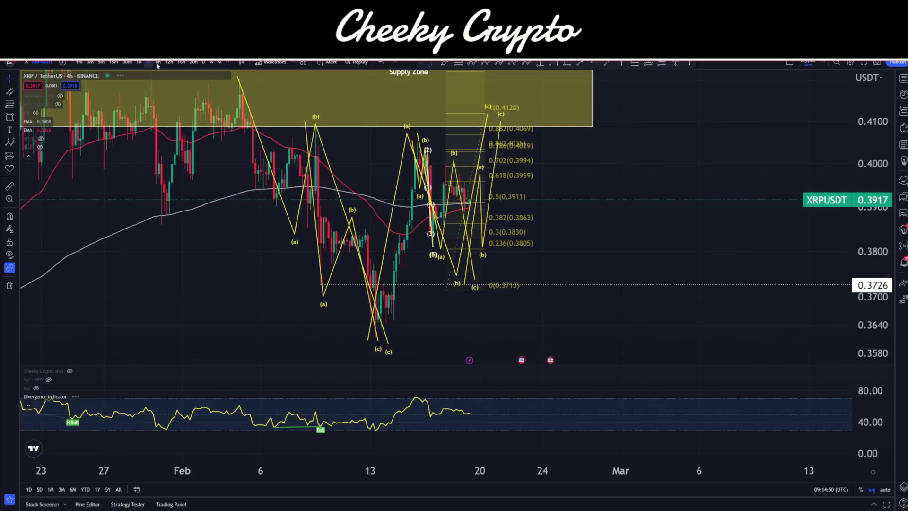
pyautogui.click(159, 62)
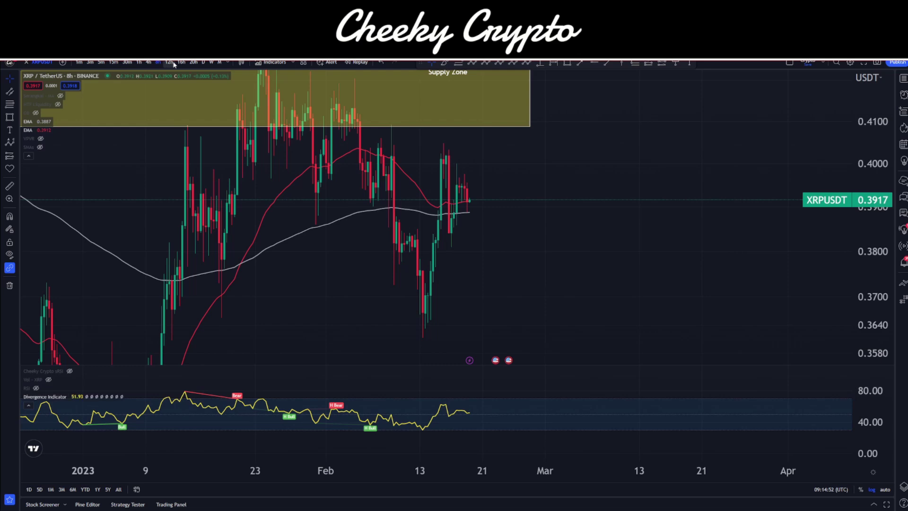
pyautogui.click(172, 63)
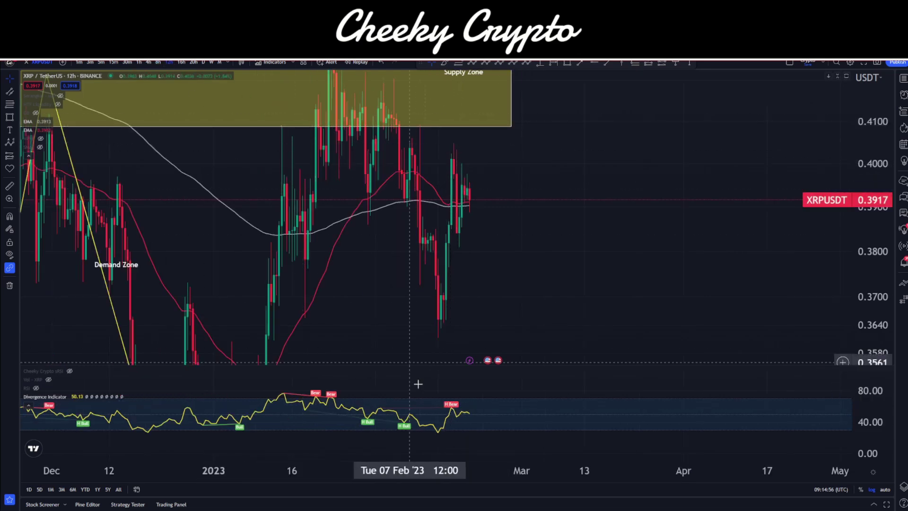
pyautogui.click(193, 62)
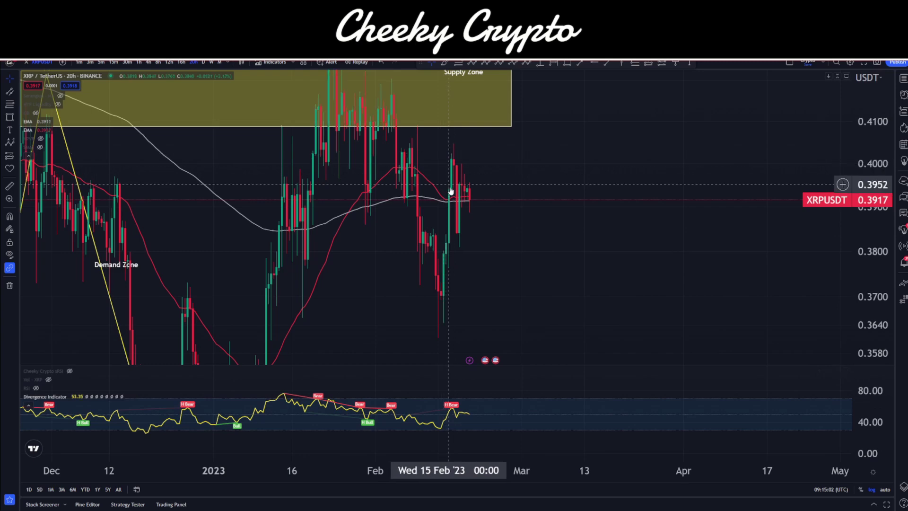
pyautogui.click(202, 62)
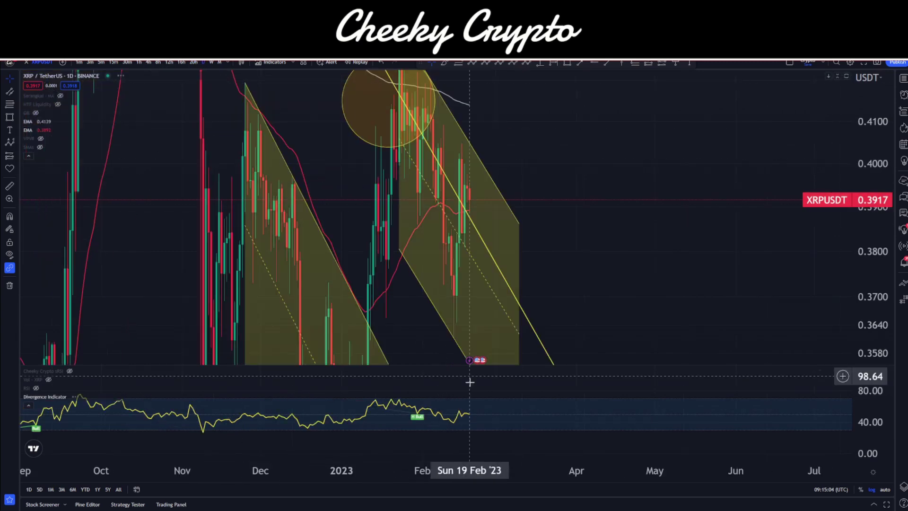
# - Check the Divergence Indicator for signals on the weekly and monthly timeframes, returning to the weekly chart
pyautogui.click(212, 62)
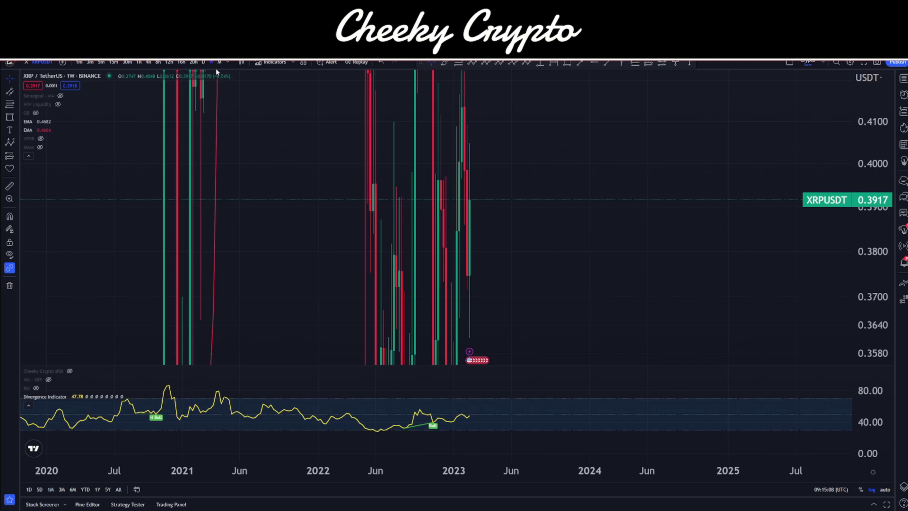
pyautogui.click(221, 62)
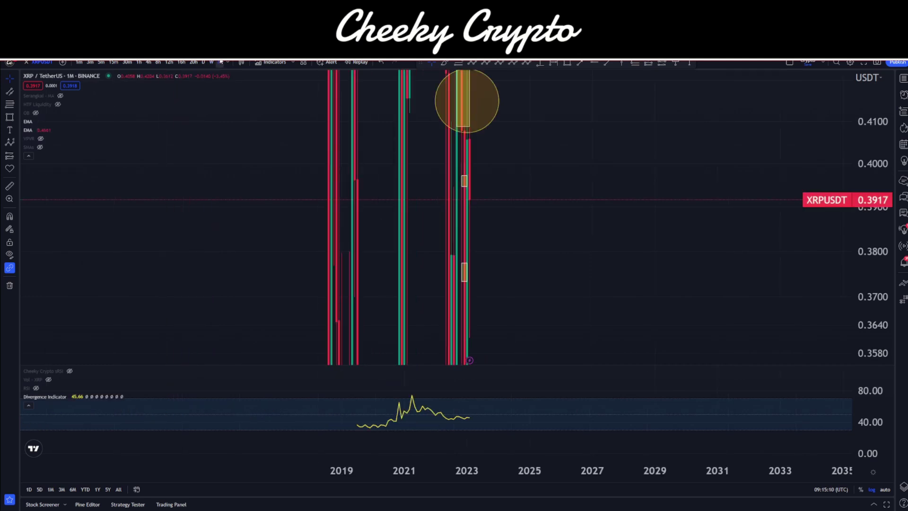
pyautogui.click(211, 62)
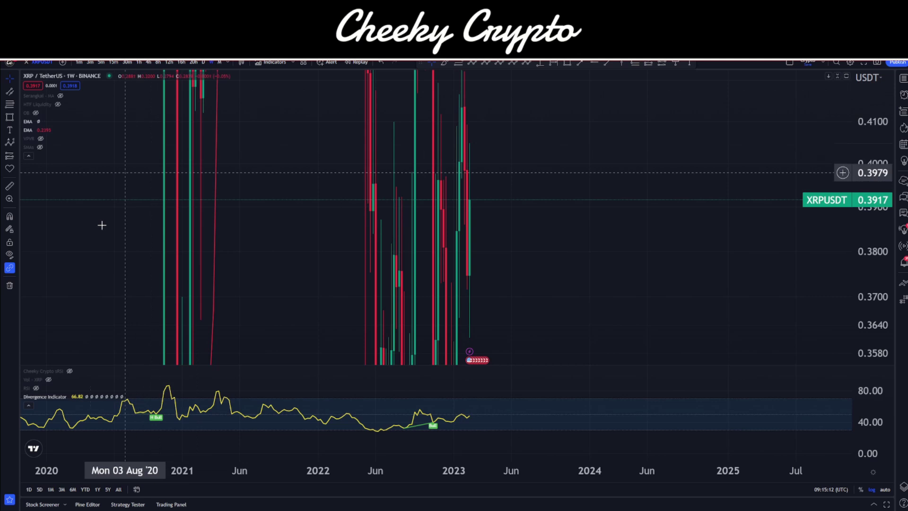
# - Hide the Divergence Indicator and show the XRP volume in the lower pane
pyautogui.click(73, 397)
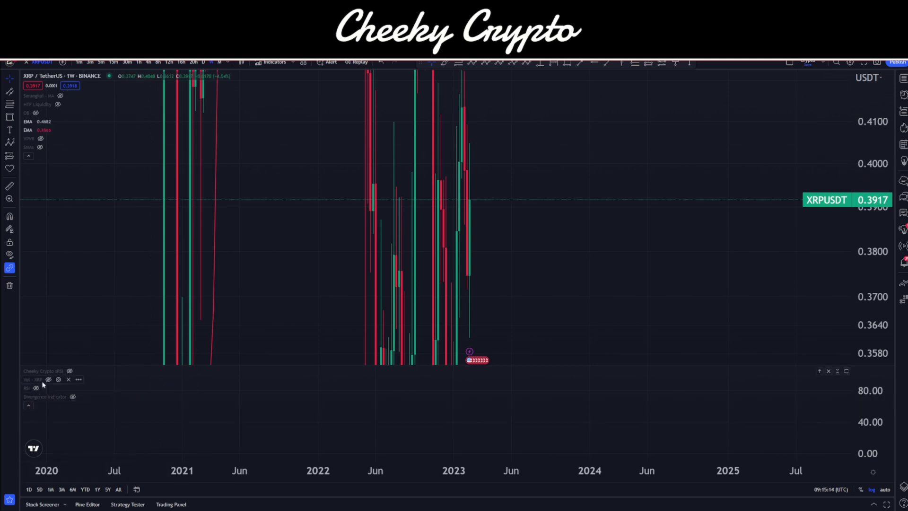
pyautogui.click(48, 379)
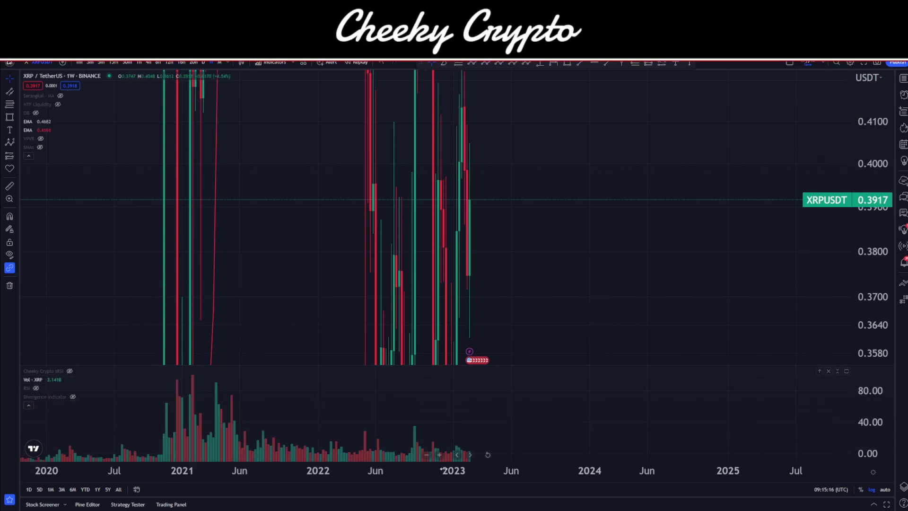
# - Draw a descending trend line over the weekly volume bars from 19 Sep 2022 to 13 Feb 2023
pyautogui.moveTo(876, 154); pyautogui.dragTo(861, 421)
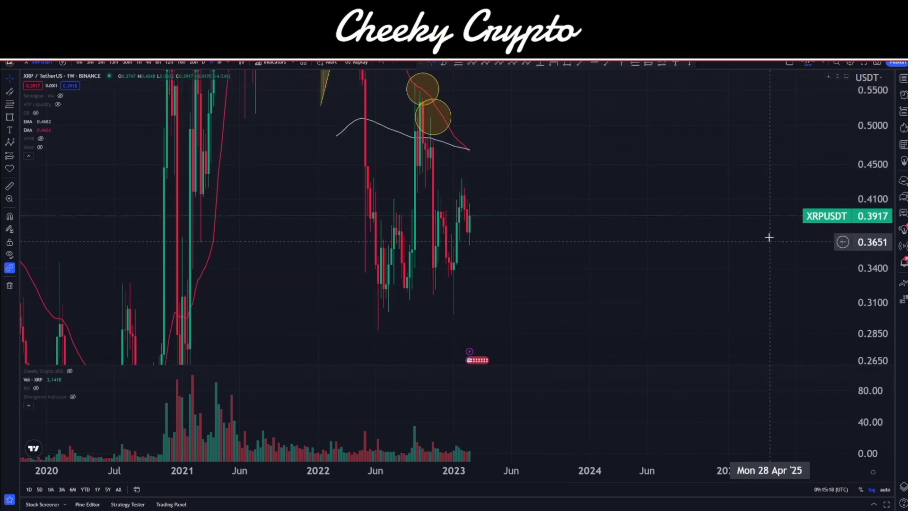
pyautogui.moveTo(878, 158); pyautogui.dragTo(869, 259)
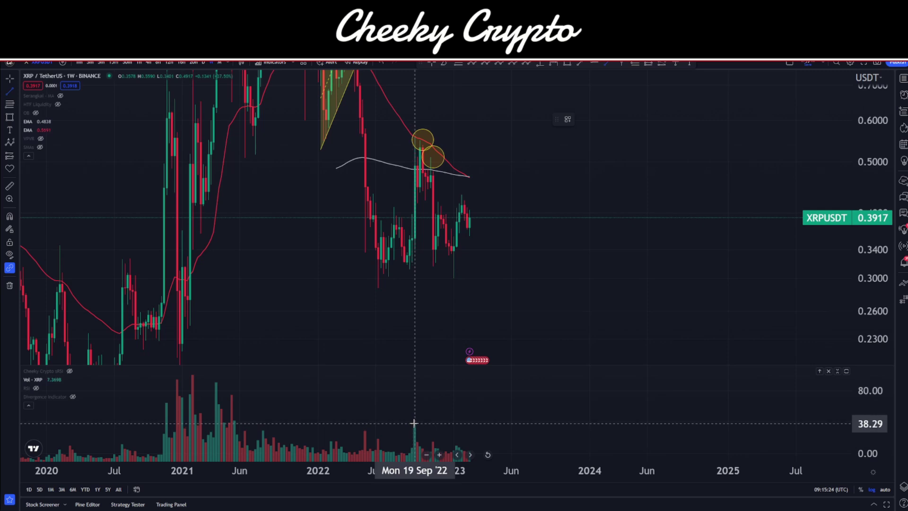
pyautogui.click(413, 423)
pyautogui.click(469, 448)
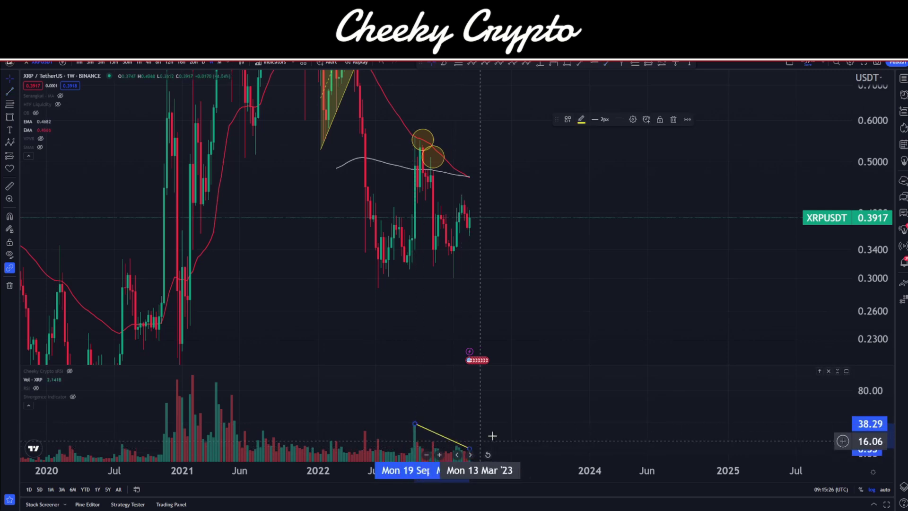
pyautogui.click(492, 435)
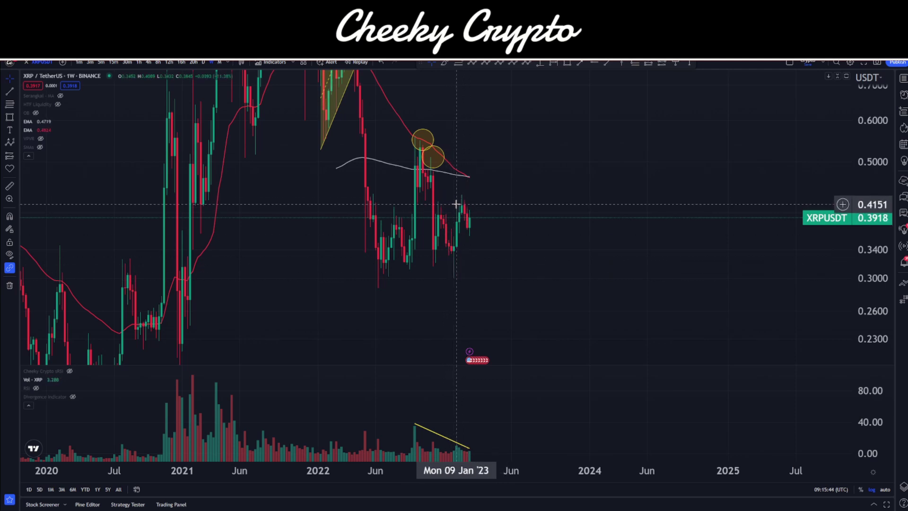
# - Delete the descending trend line from the volume pane
pyautogui.click(420, 428)
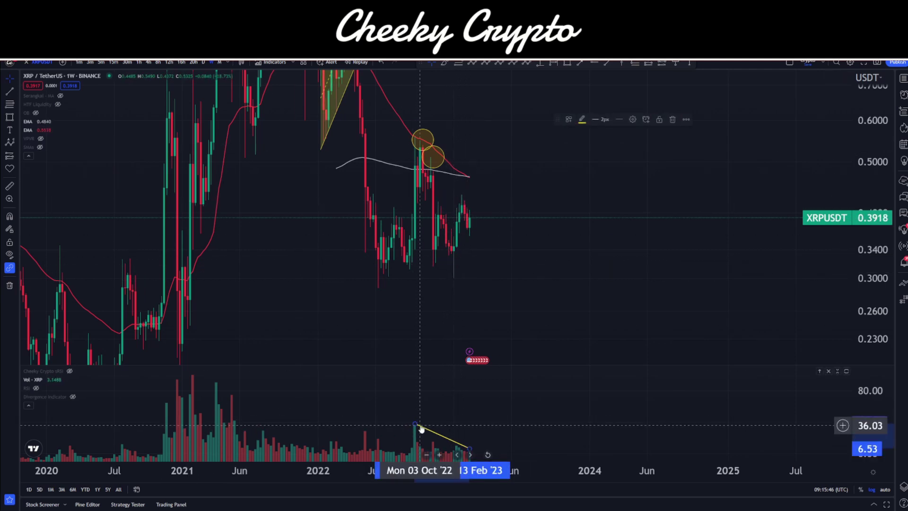
pyautogui.press('Delete')
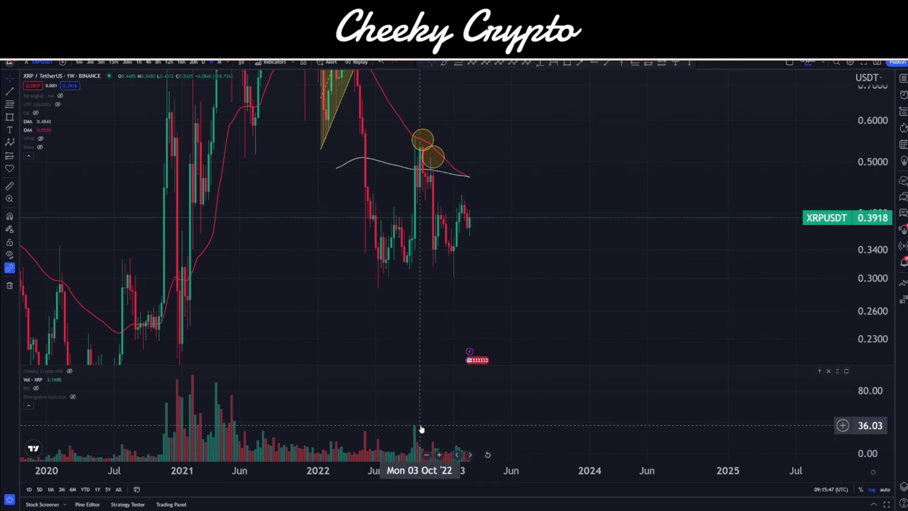
# - Review the daily volume since June 2022 against the price action, the descending channels and the long yellow trend line
pyautogui.click(203, 62)
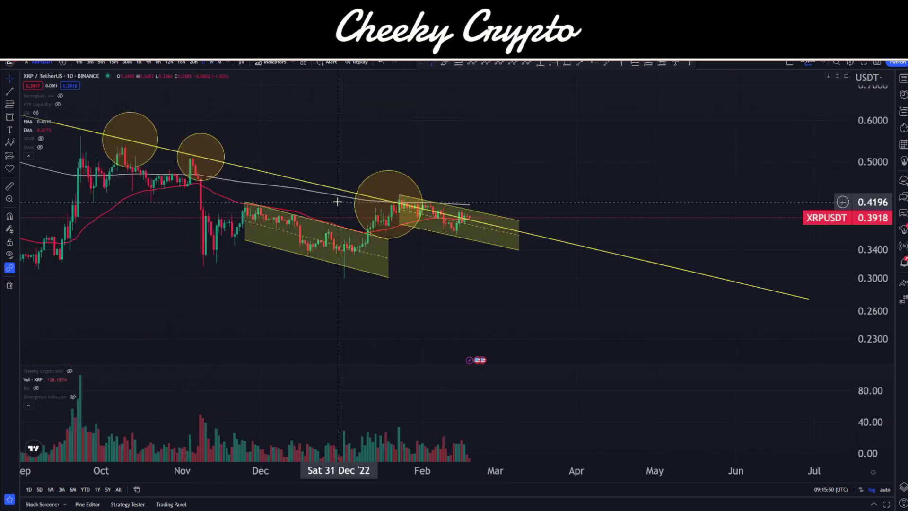
pyautogui.moveTo(868, 302); pyautogui.dragTo(867, 142)
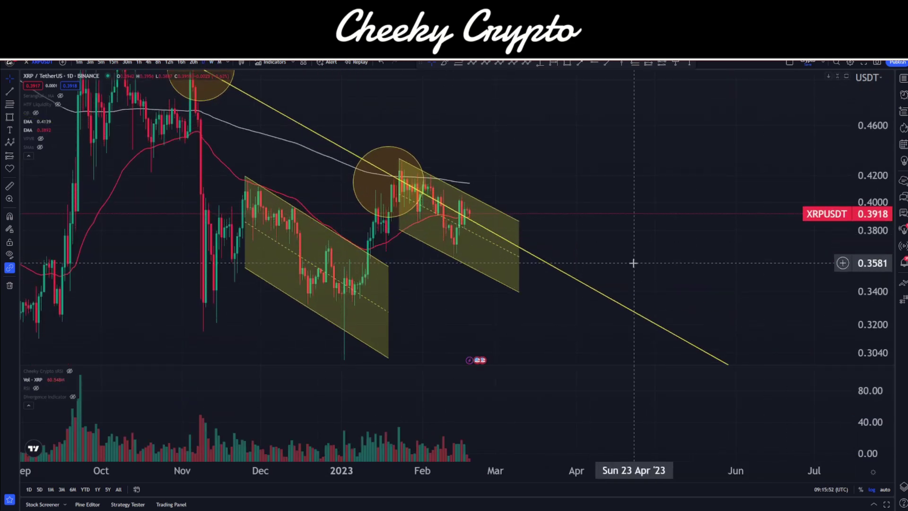
pyautogui.moveTo(537, 300); pyautogui.dragTo(535, 259)
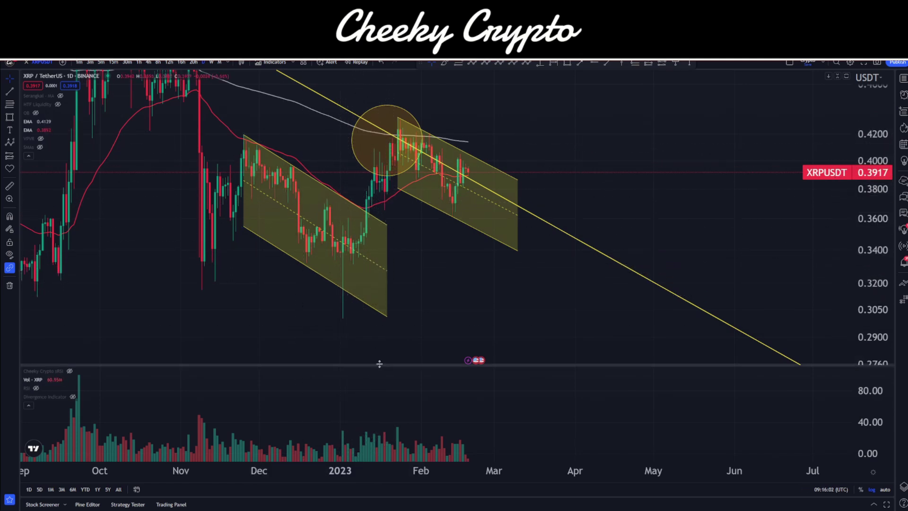
pyautogui.scroll(-3, 441, 346)
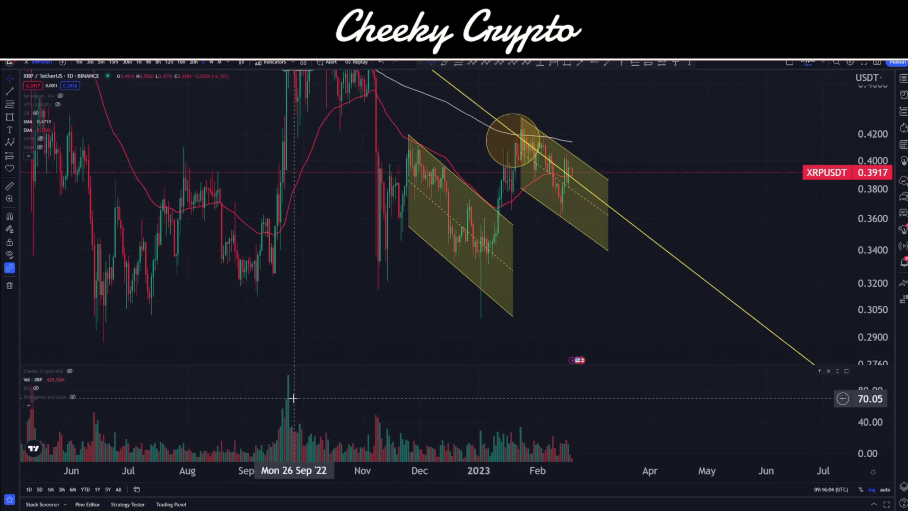
pyautogui.moveTo(870, 136); pyautogui.dragTo(870, 175)
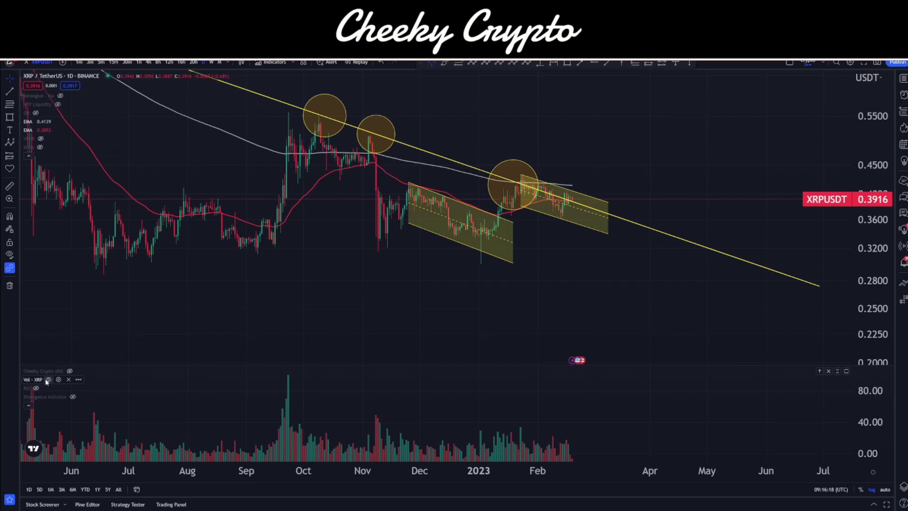
# - Hide the volume and show the Cheeky Crypto sRSI under the daily chart, with price history back to early 2022 in view
pyautogui.click(48, 380)
pyautogui.click(69, 371)
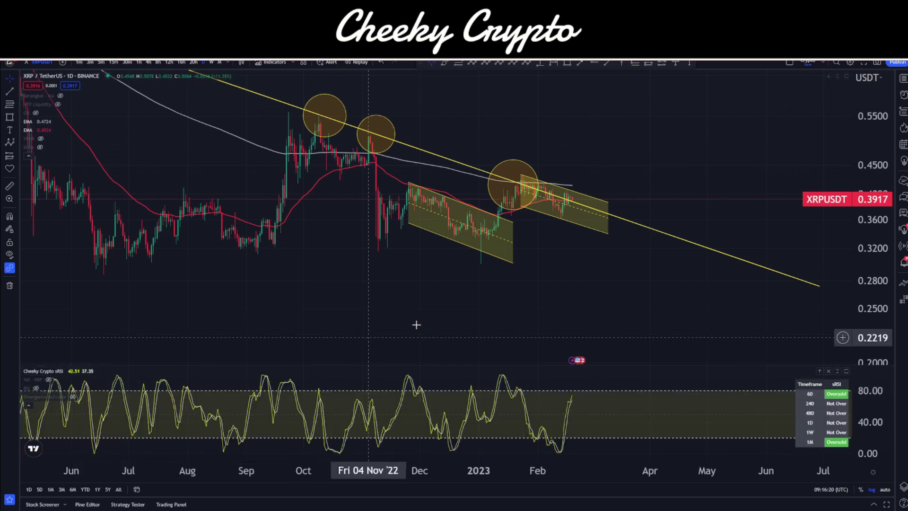
pyautogui.moveTo(586, 268); pyautogui.dragTo(598, 305)
pyautogui.scroll(-3, 610, 301)
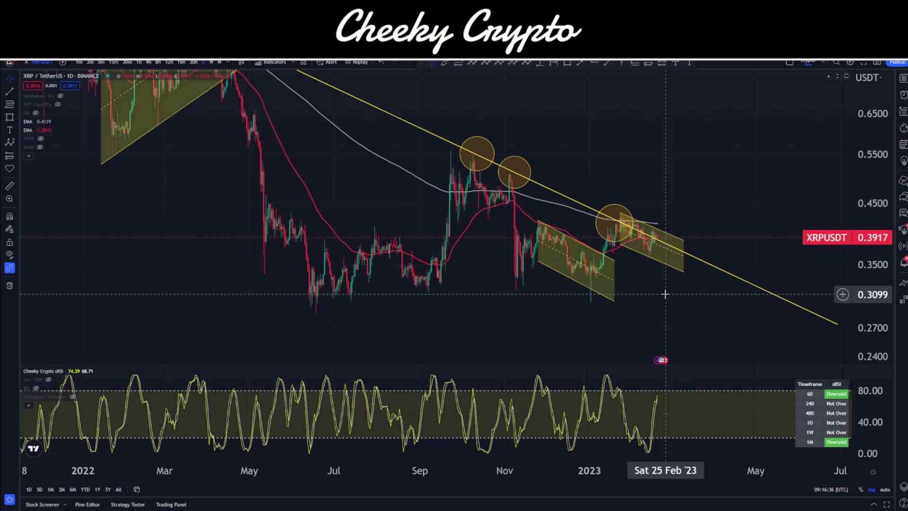
# - Examine the Supply Zone between 0.4087 and 0.4374 on the 1-hour chart, tracing it back to the autumn 2022 demand area
pyautogui.click(138, 62)
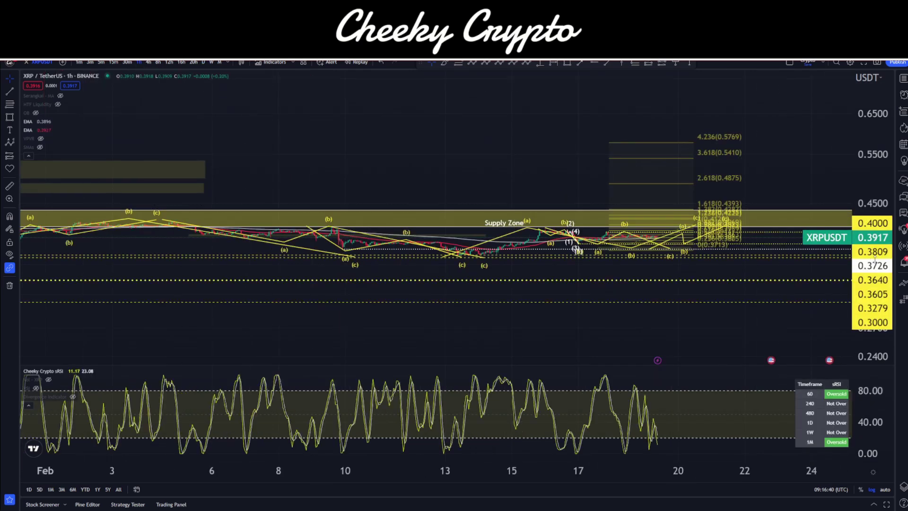
pyautogui.click(490, 198)
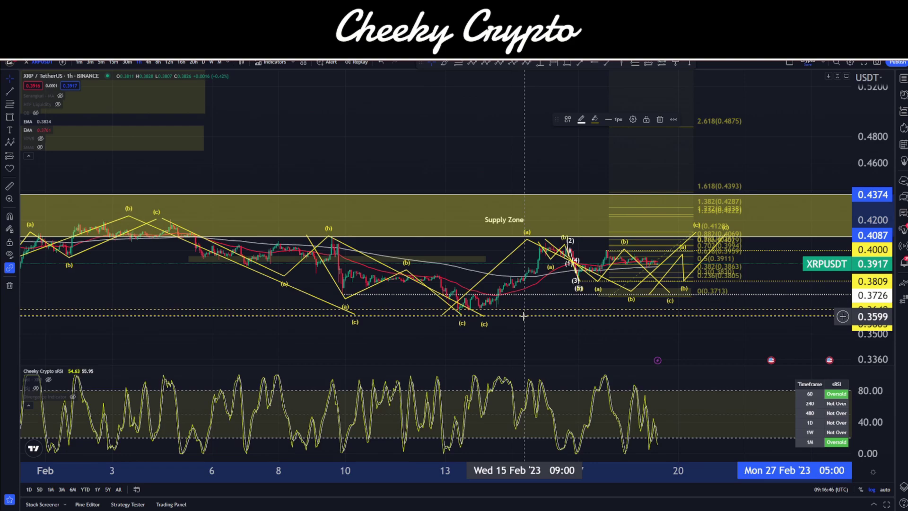
pyautogui.scroll(-5, 664, 184)
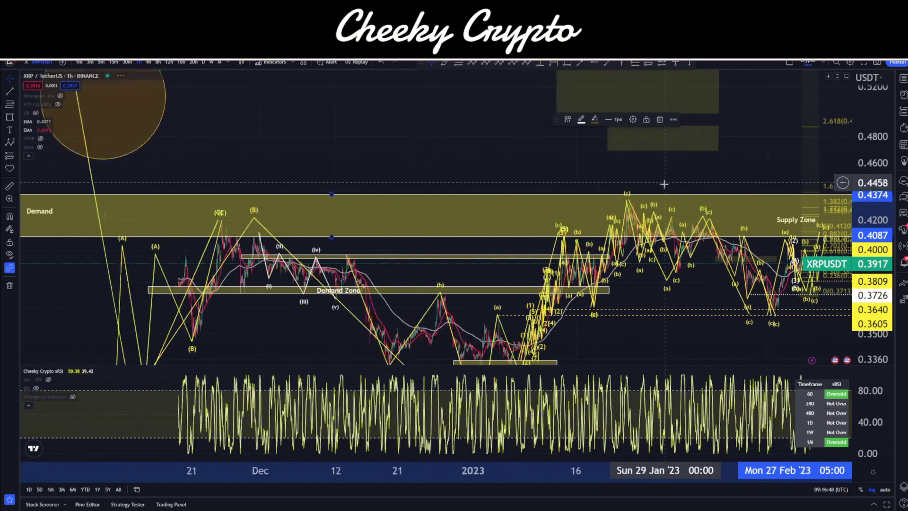
pyautogui.scroll(-5, 664, 183)
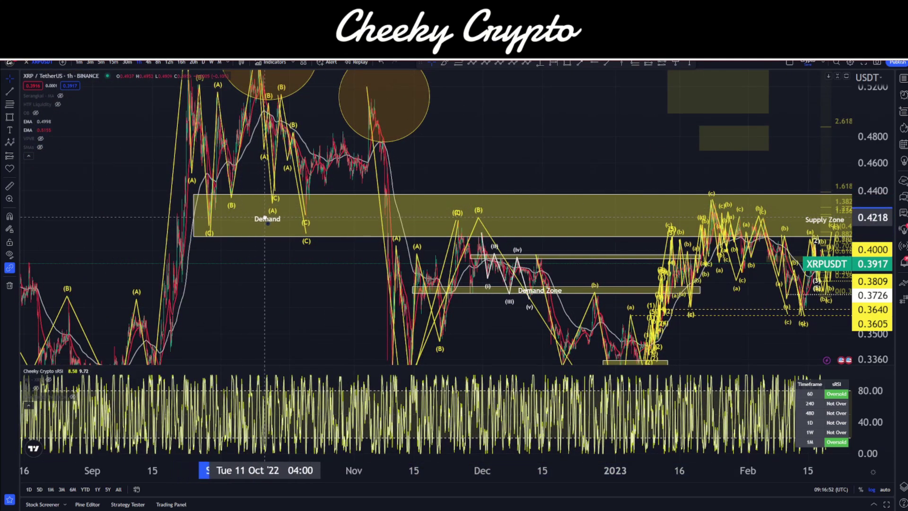
pyautogui.moveTo(600, 116); pyautogui.dragTo(337, 118)
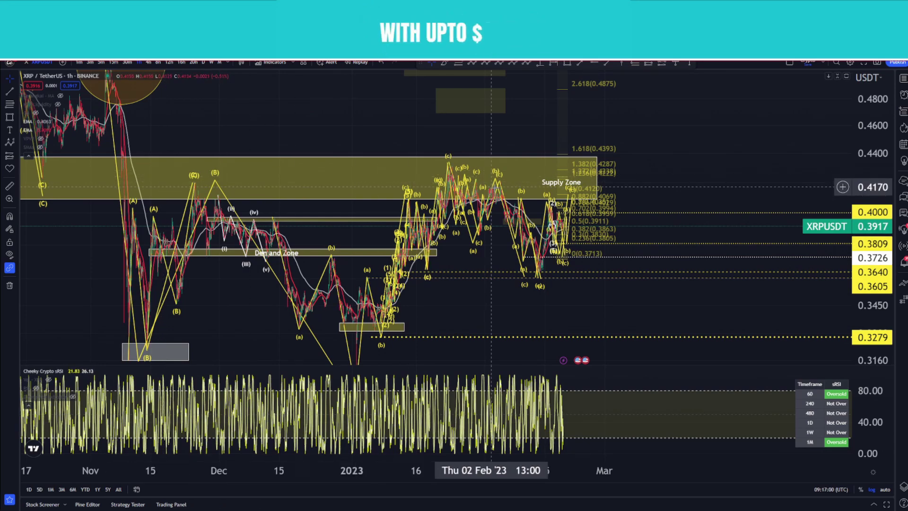
pyautogui.moveTo(675, 178); pyautogui.dragTo(757, 166)
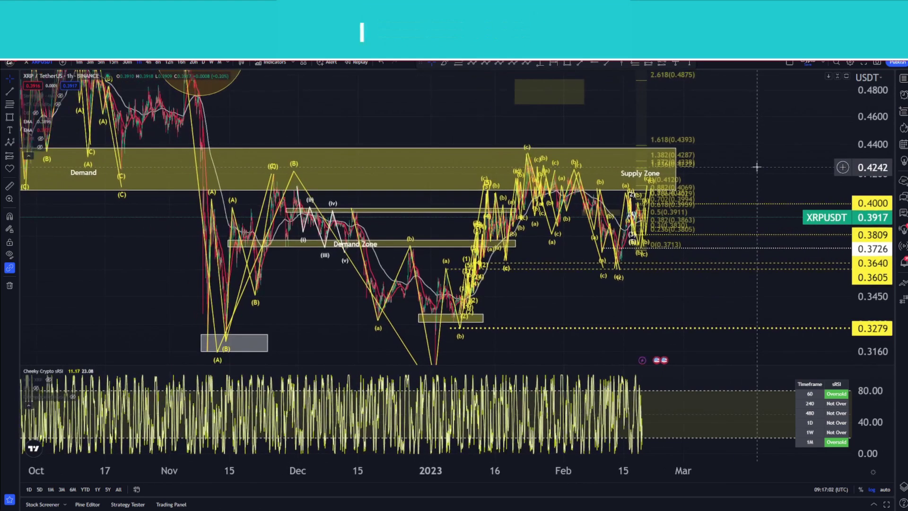